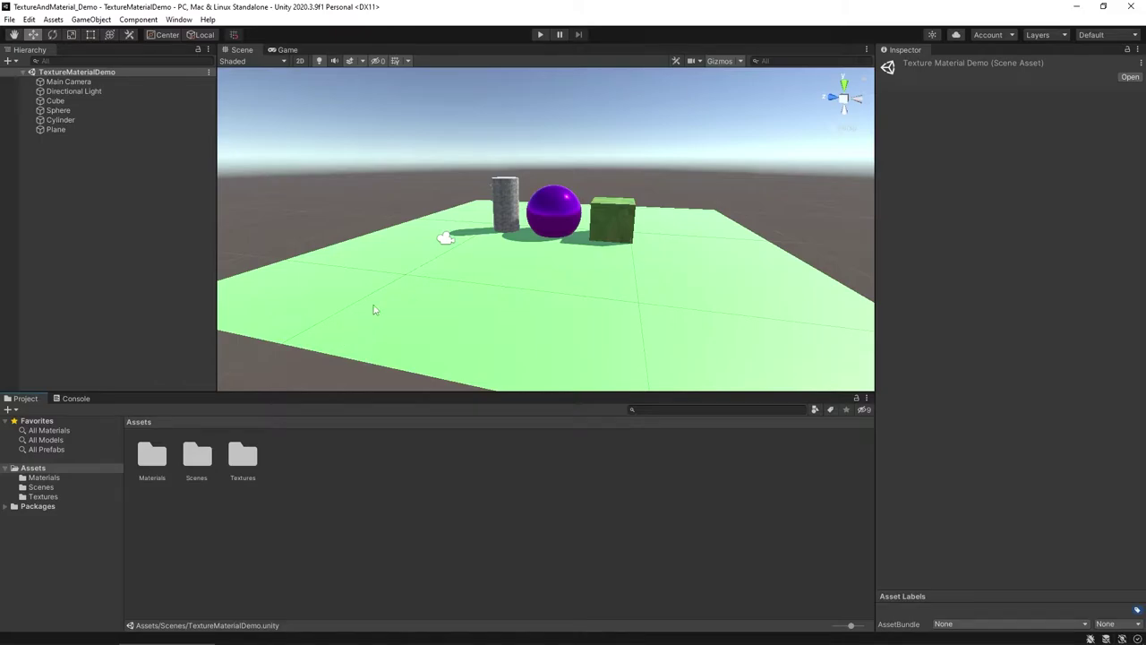
Preview the skyboxMeadow and sky textures in Assets/Textures, then open the Materials folder.
right_drag(377, 310, 391, 254)
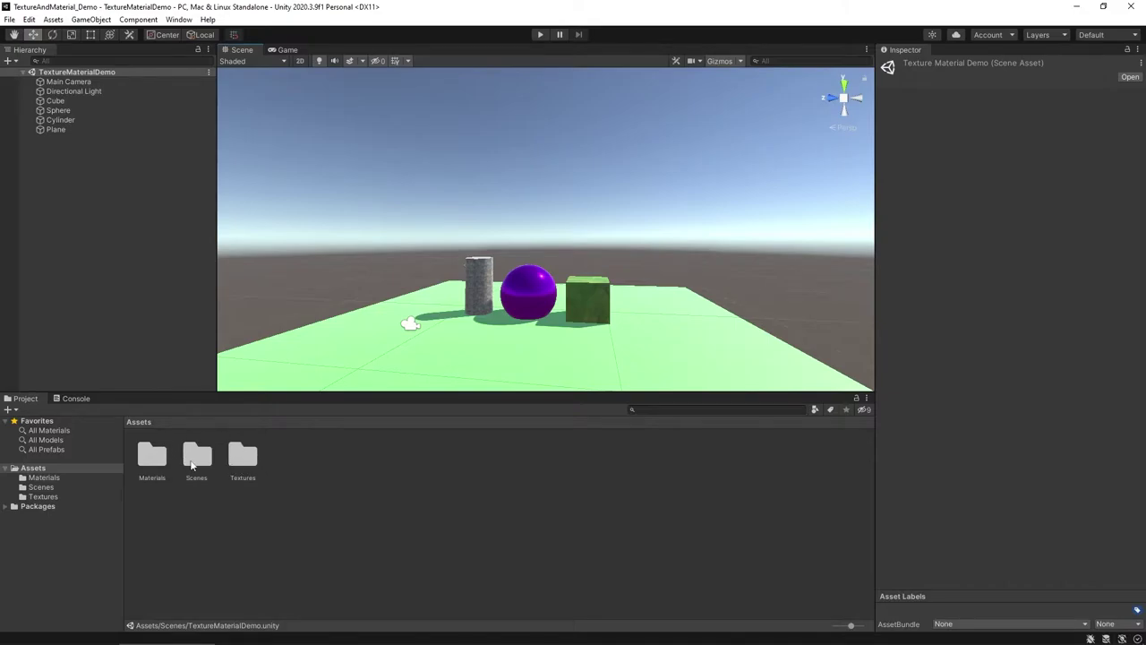
click(234, 464)
double_click(232, 465)
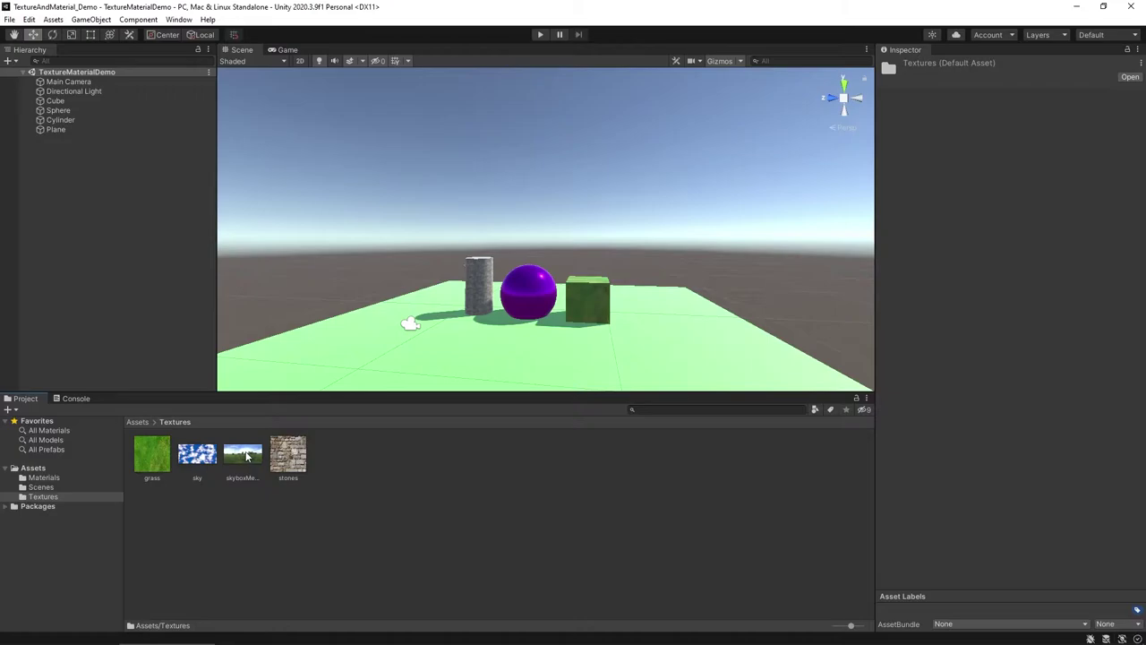
click(247, 456)
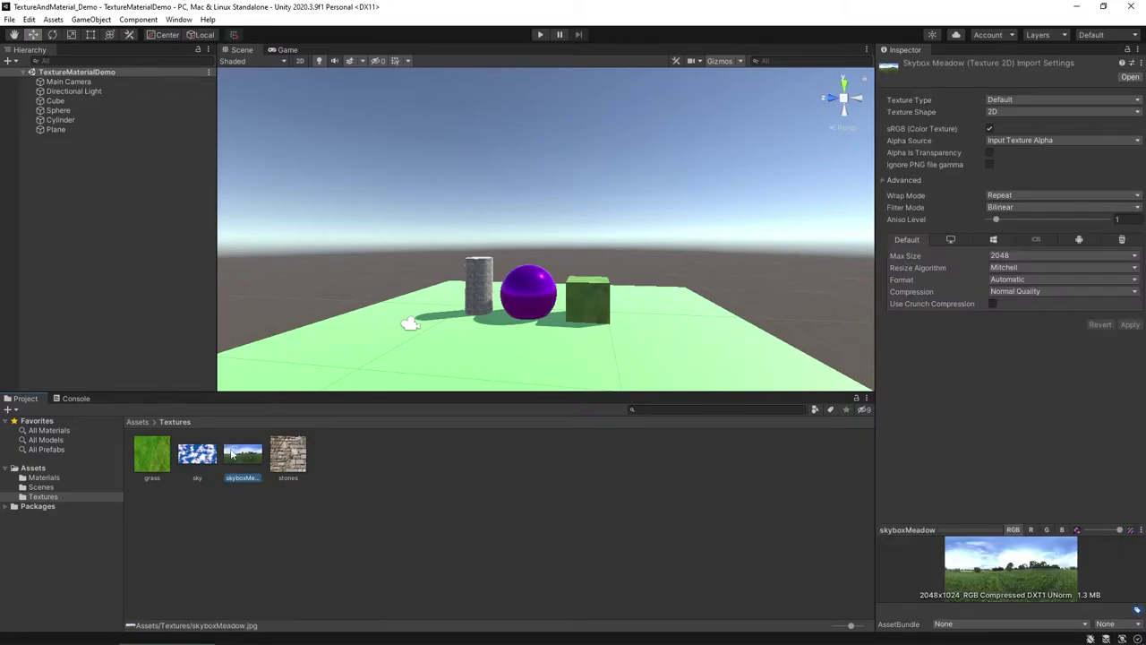
click(197, 454)
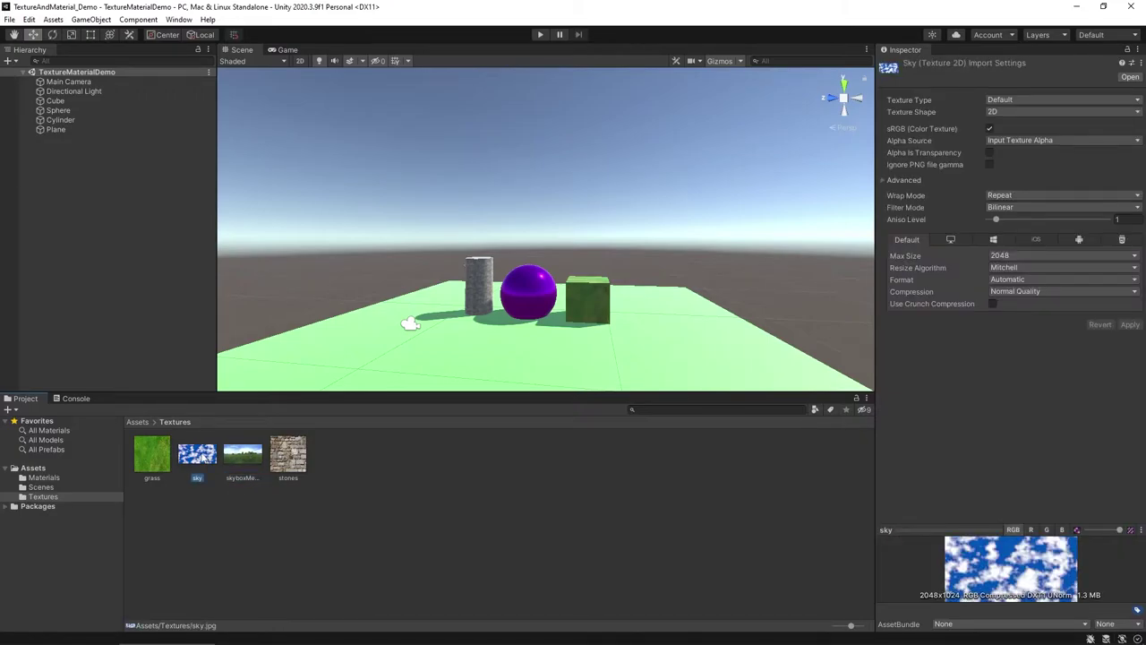
click(238, 456)
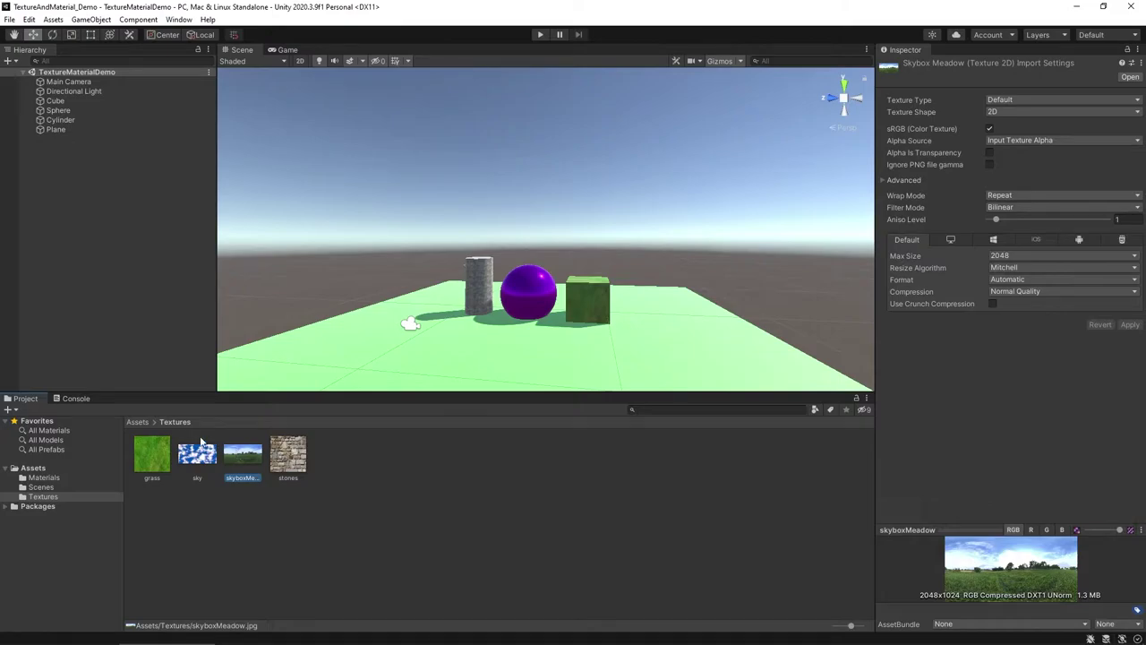
click(137, 422)
double_click(152, 453)
Create a new material in the Materials folder and name it s_MySkybox.
right_click(248, 531)
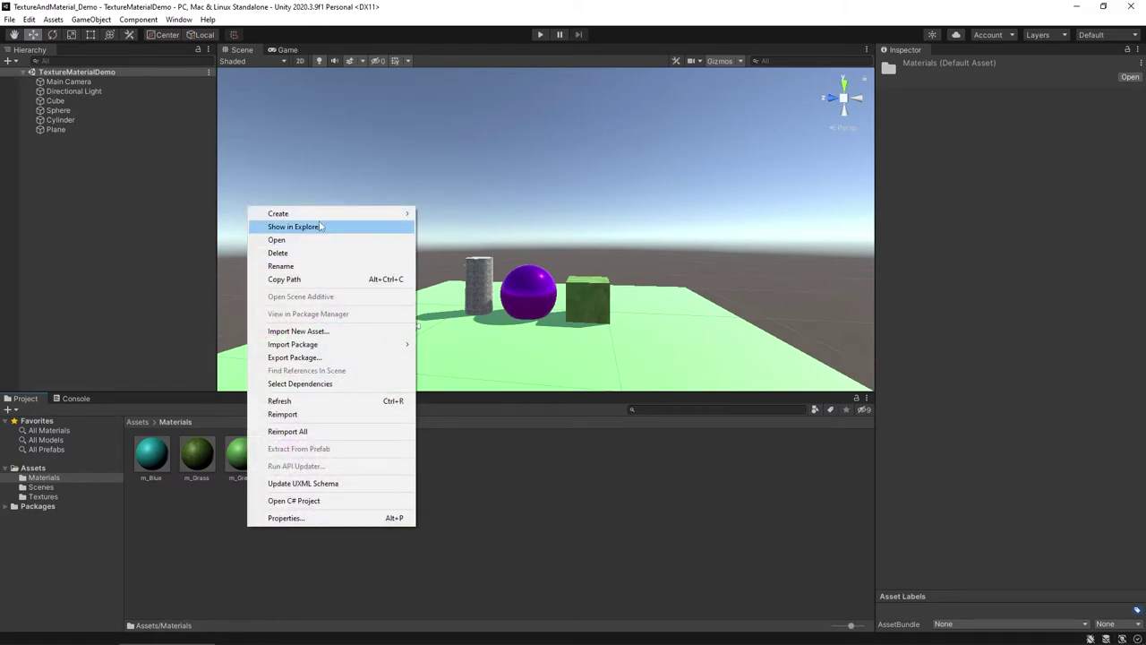
mouse_move(320, 214)
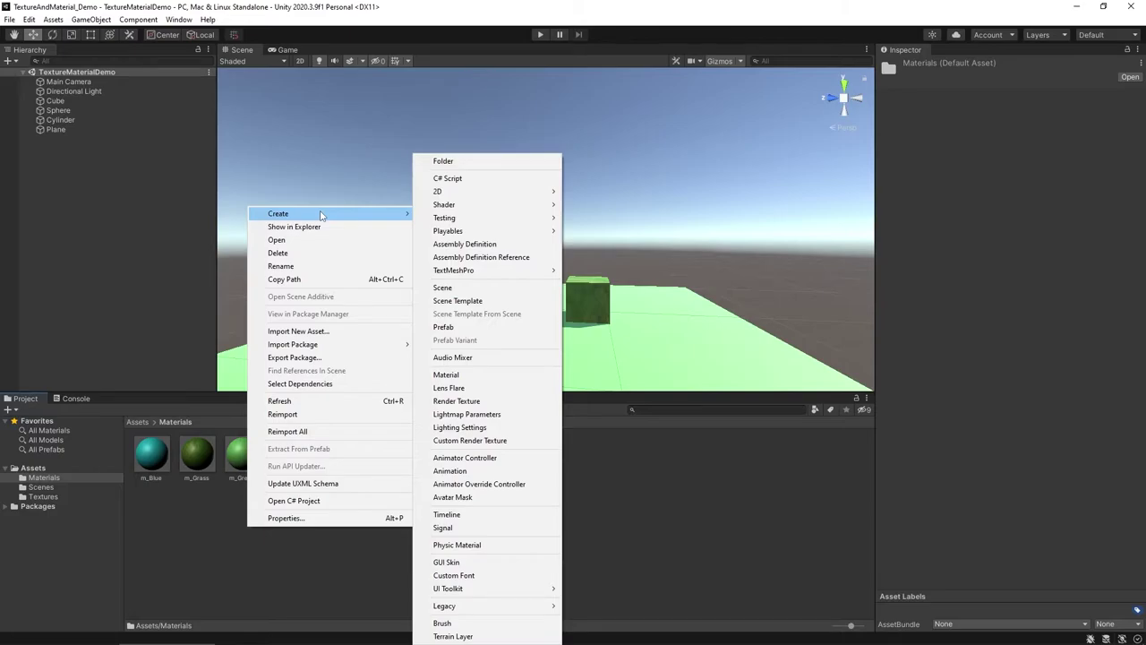
click(489, 376)
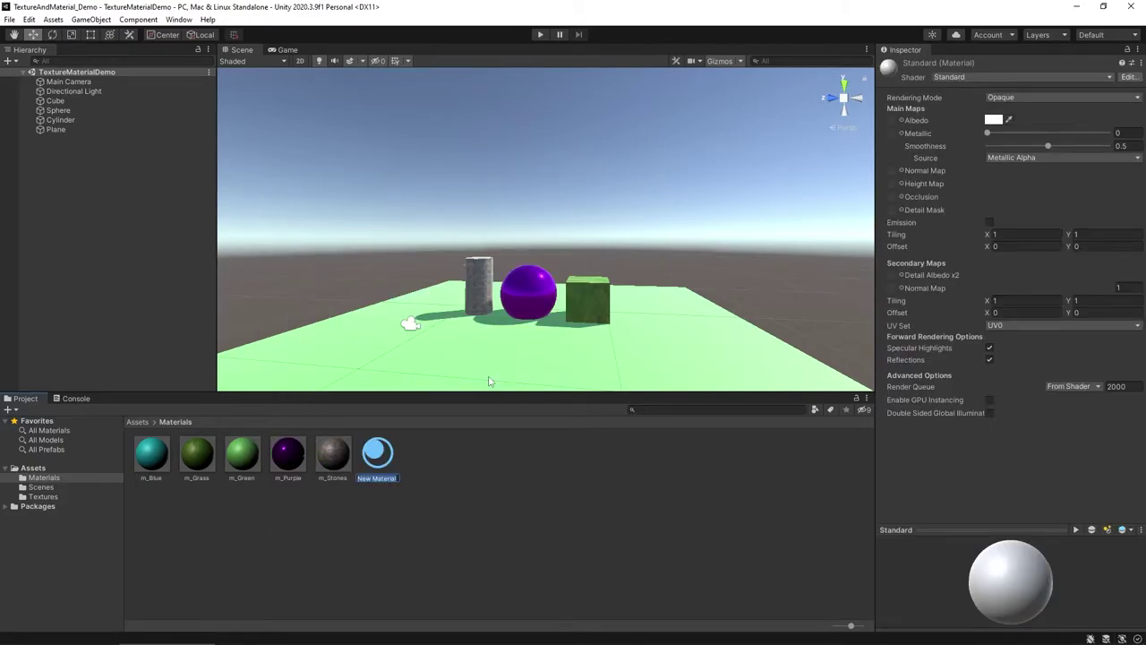
text(m)
text(_M)
key(BackSpace)
text(MySkybox)
key(Return)
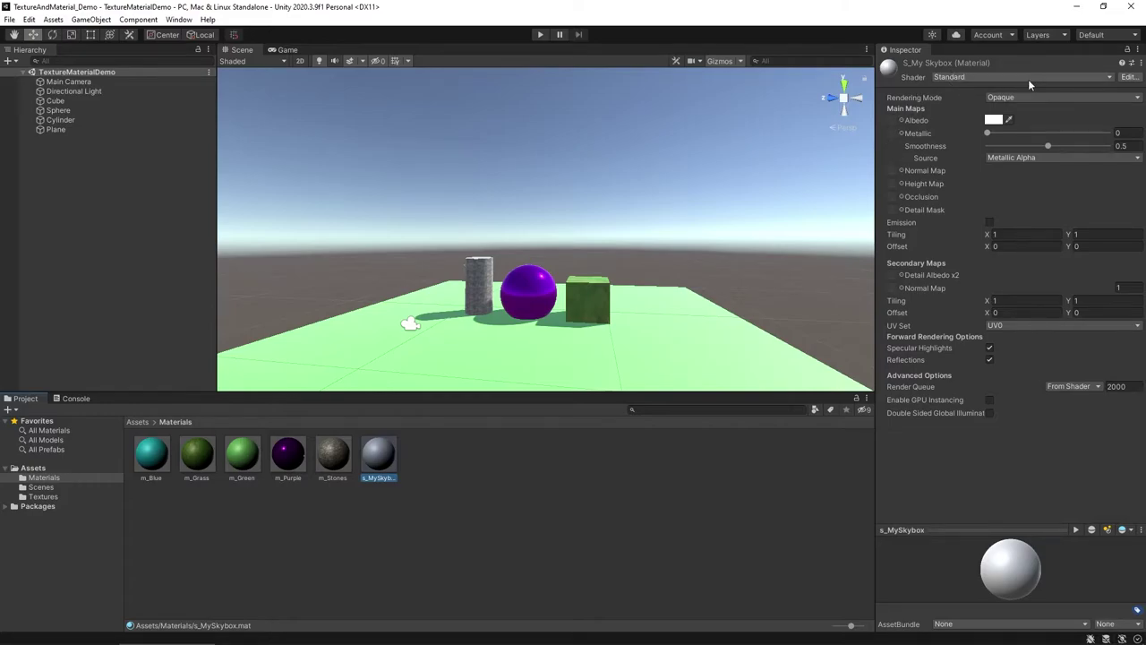
Switch the s_MySkybox material's shader to Skybox/Panoramic.
click(1106, 79)
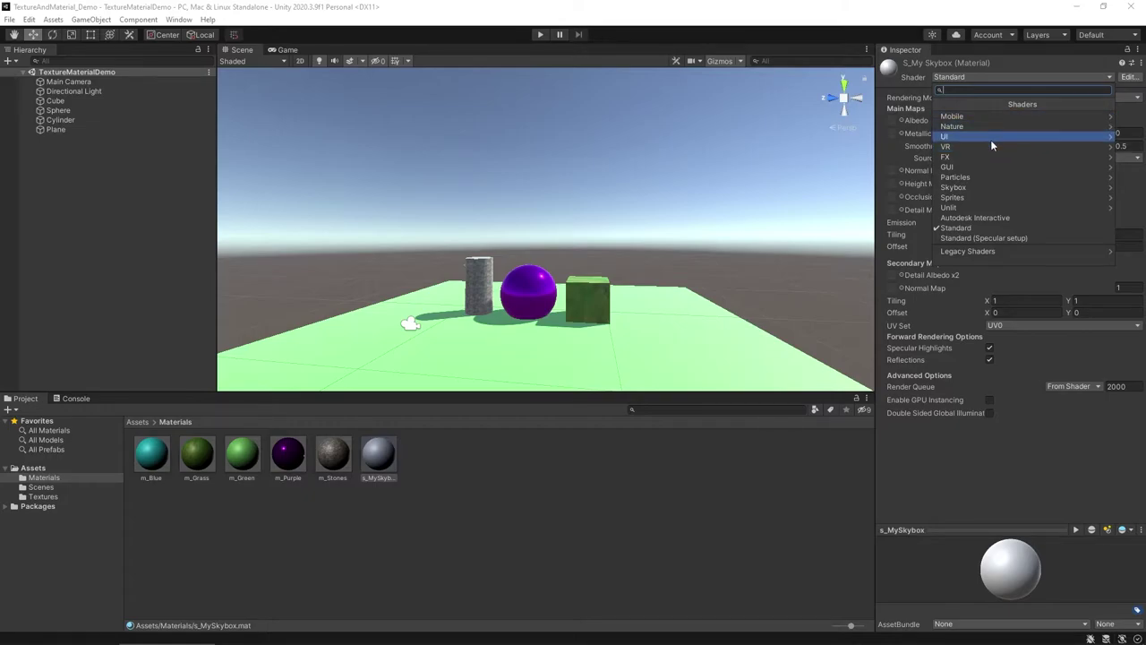
click(974, 189)
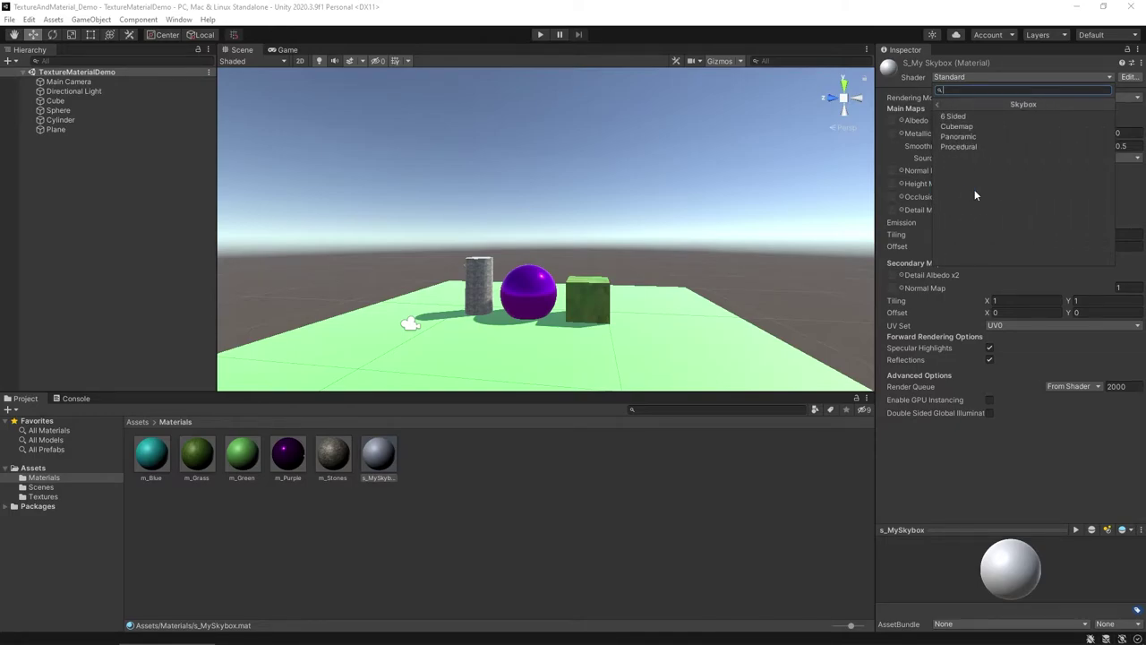
click(978, 137)
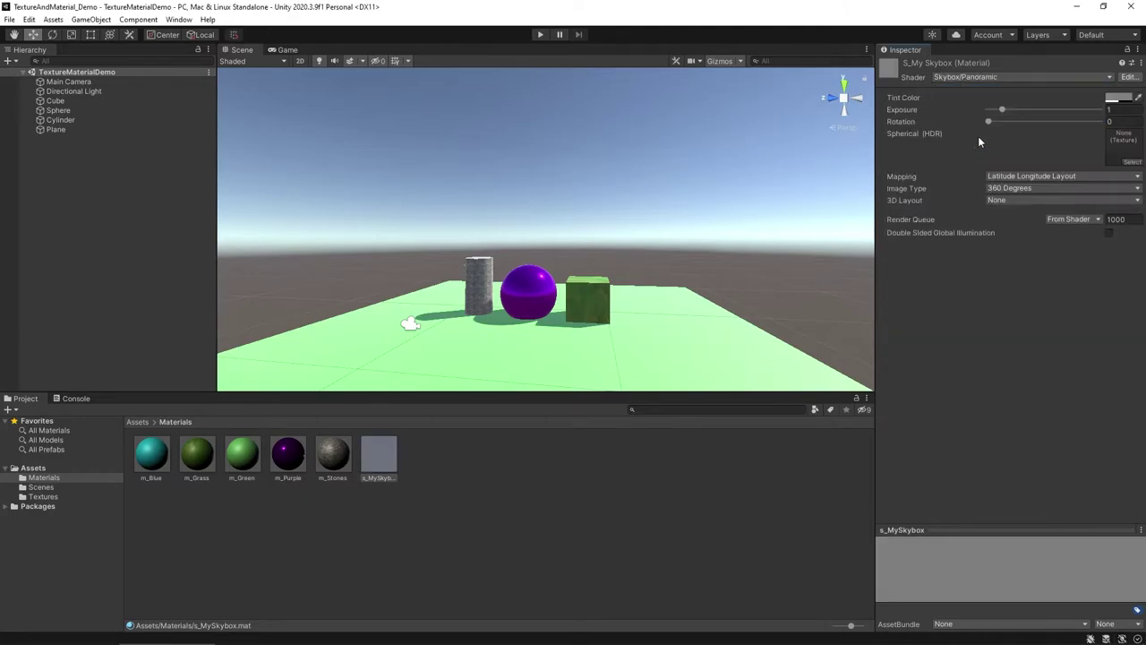
Assign skyboxMeadow to s_MySkybox's Spherical (HDR) slot and rotate the preview.
click(1132, 163)
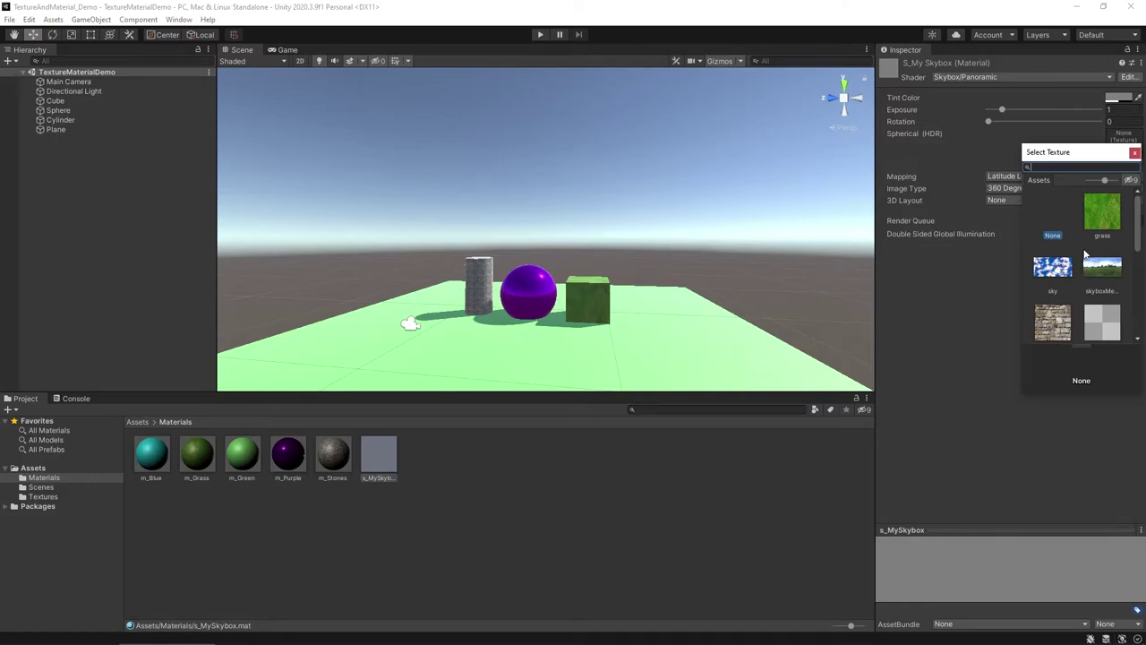
drag(1062, 153, 745, 110)
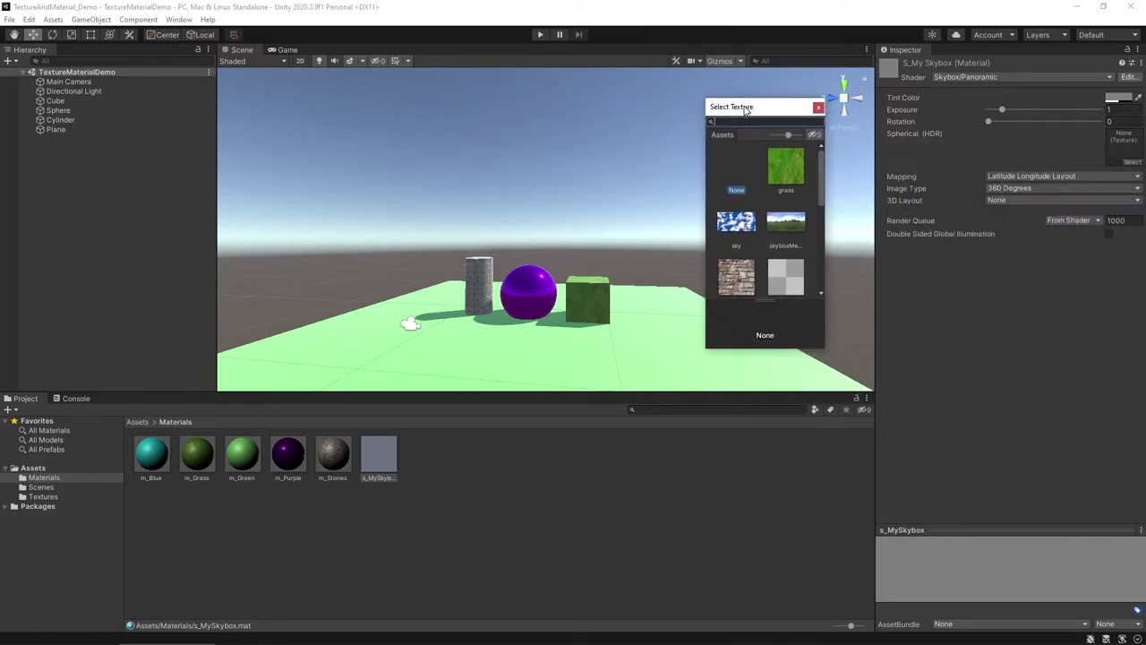
click(793, 221)
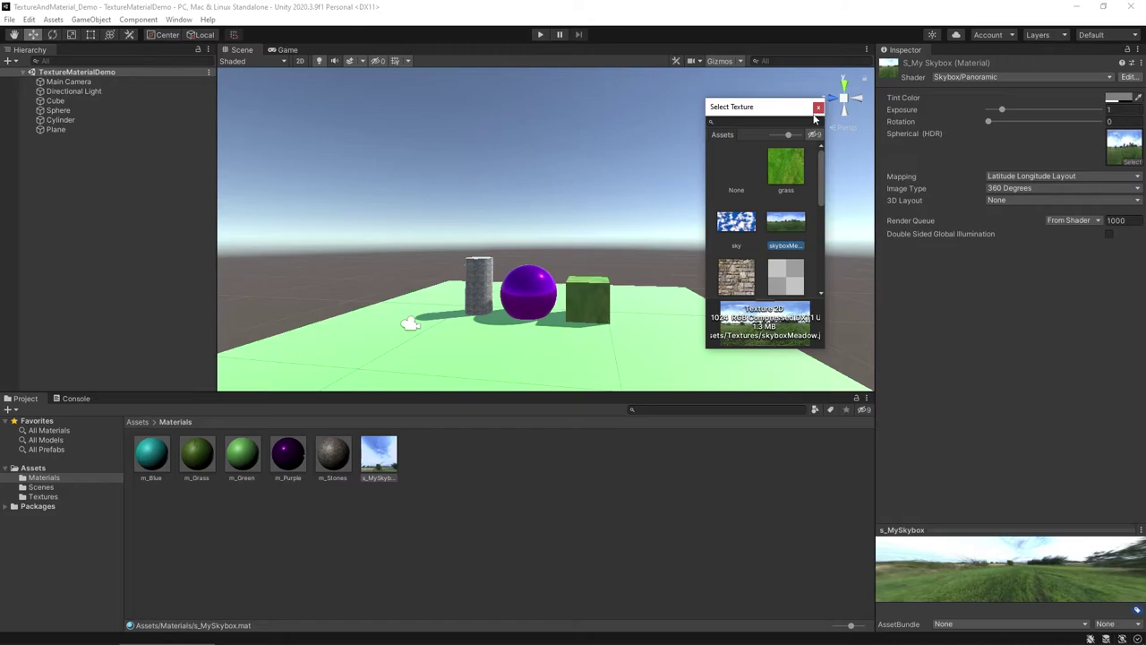
click(817, 109)
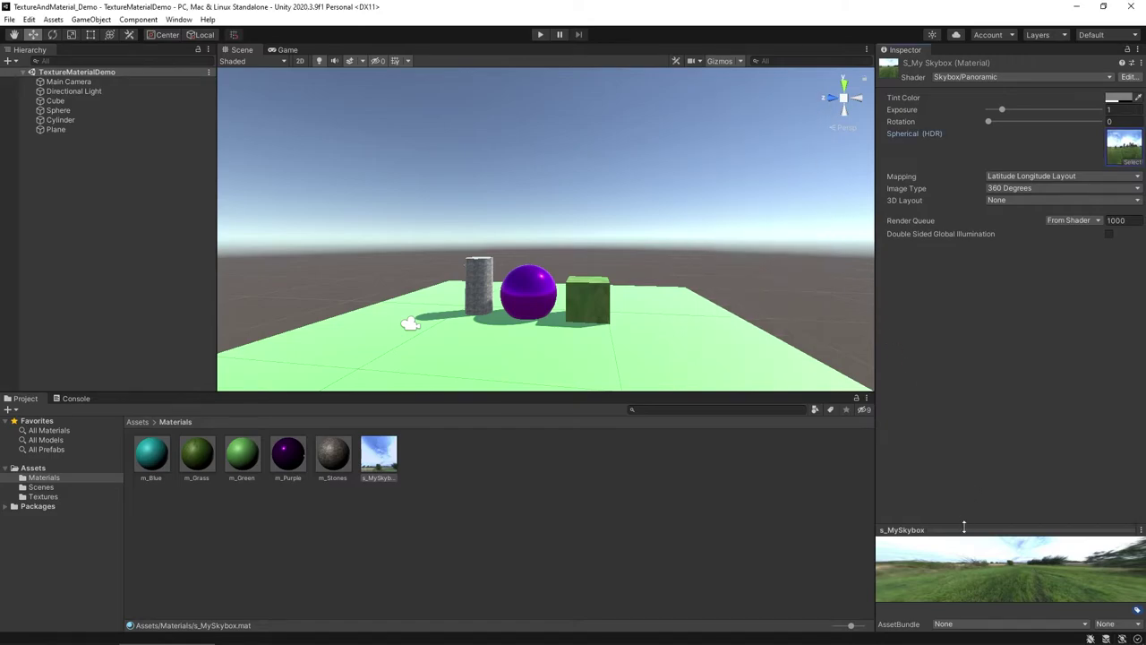
drag(989, 563, 905, 553)
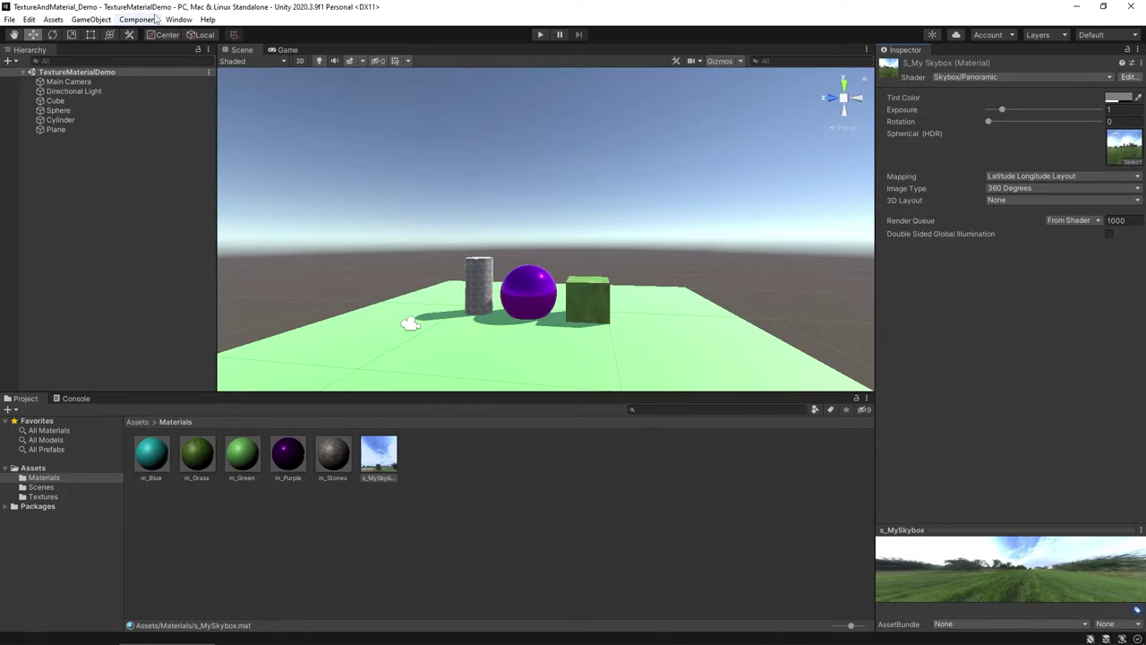
Bring up the Environment settings of the Lighting window.
click(156, 18)
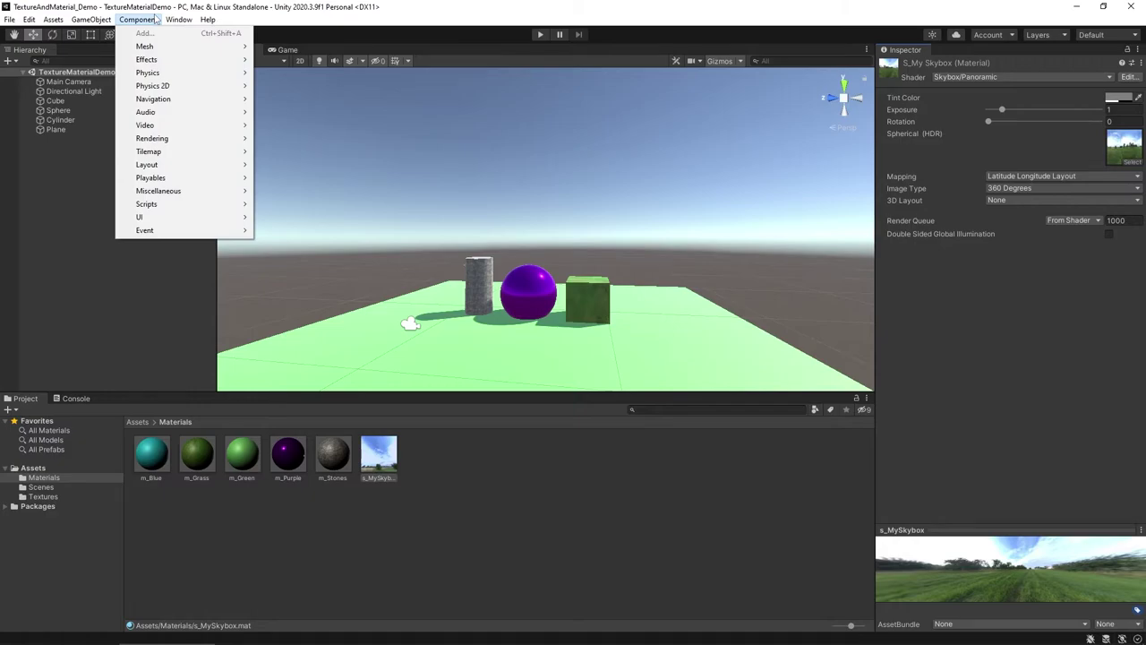
mouse_move(178, 19)
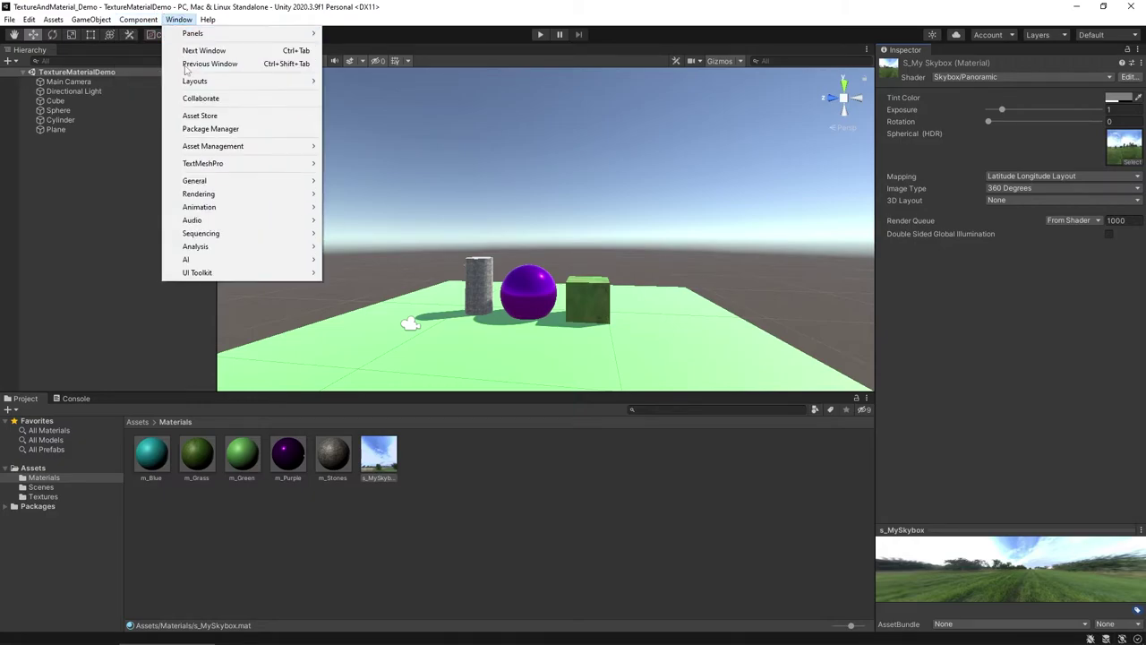
mouse_move(212, 194)
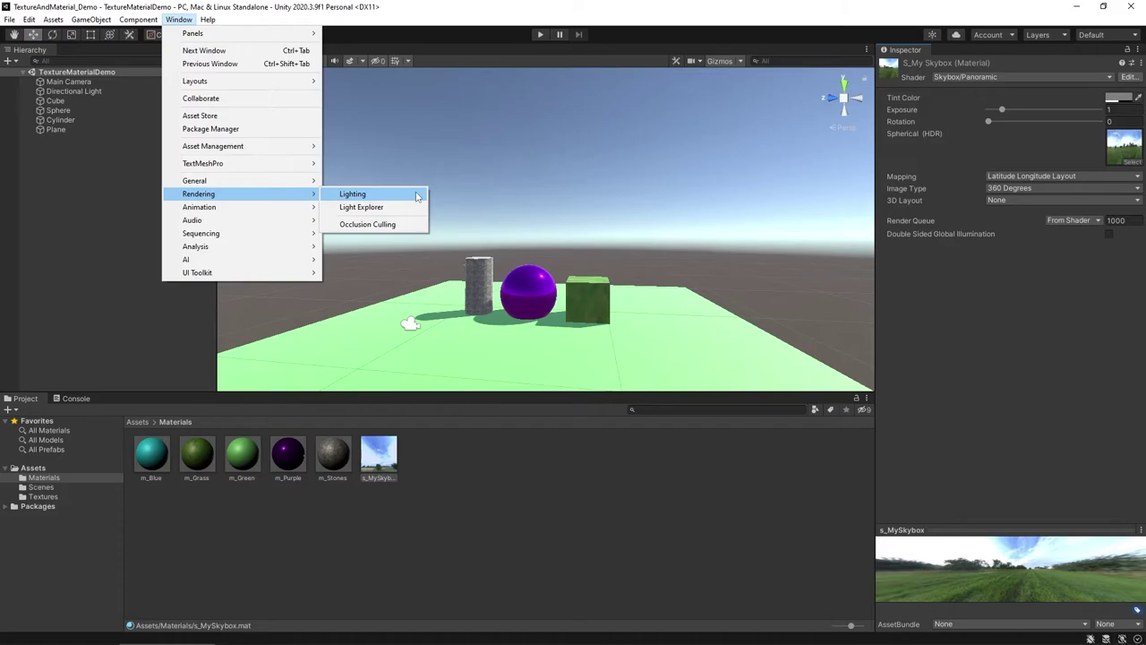
click(417, 196)
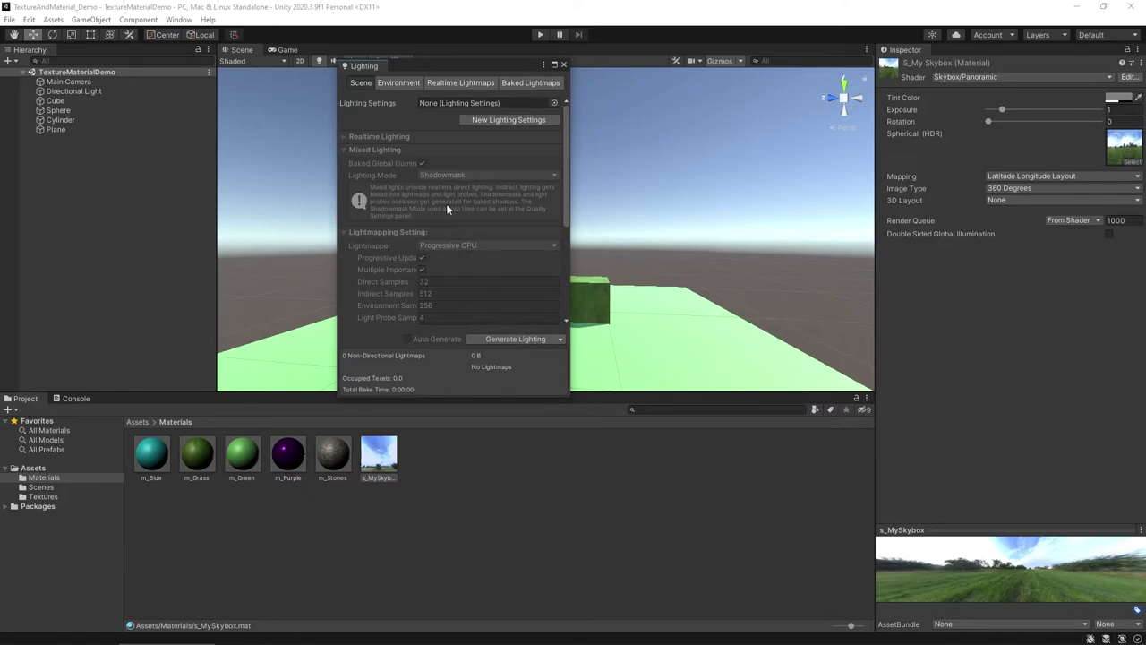
click(405, 82)
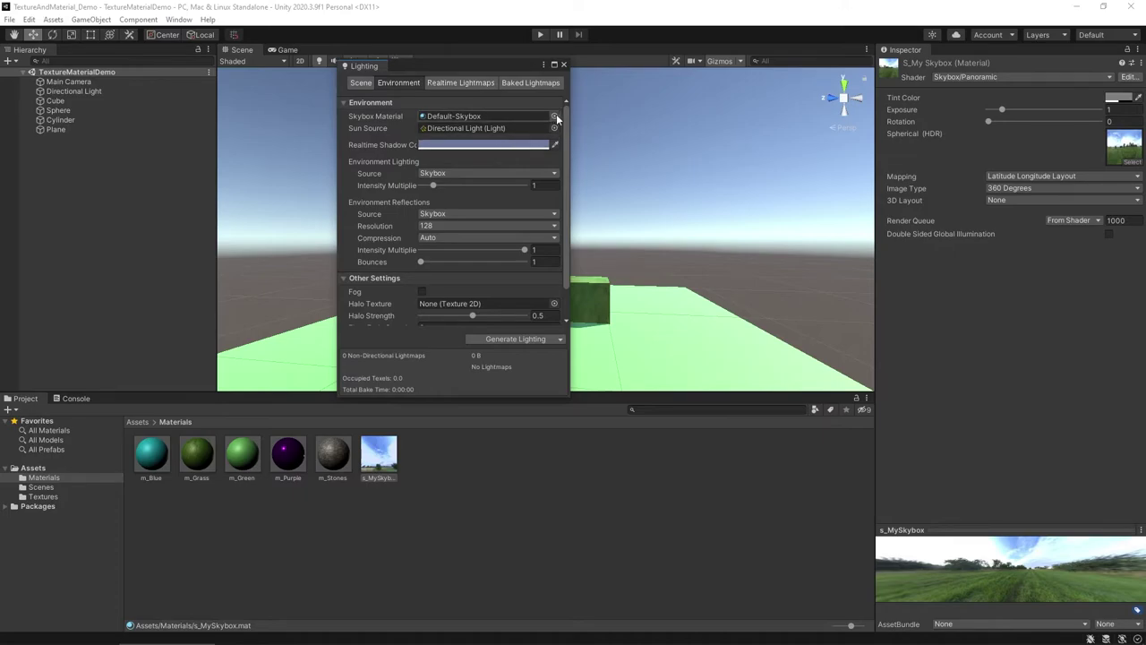
Set the scene's Skybox Material to s_MySkybox.
click(556, 116)
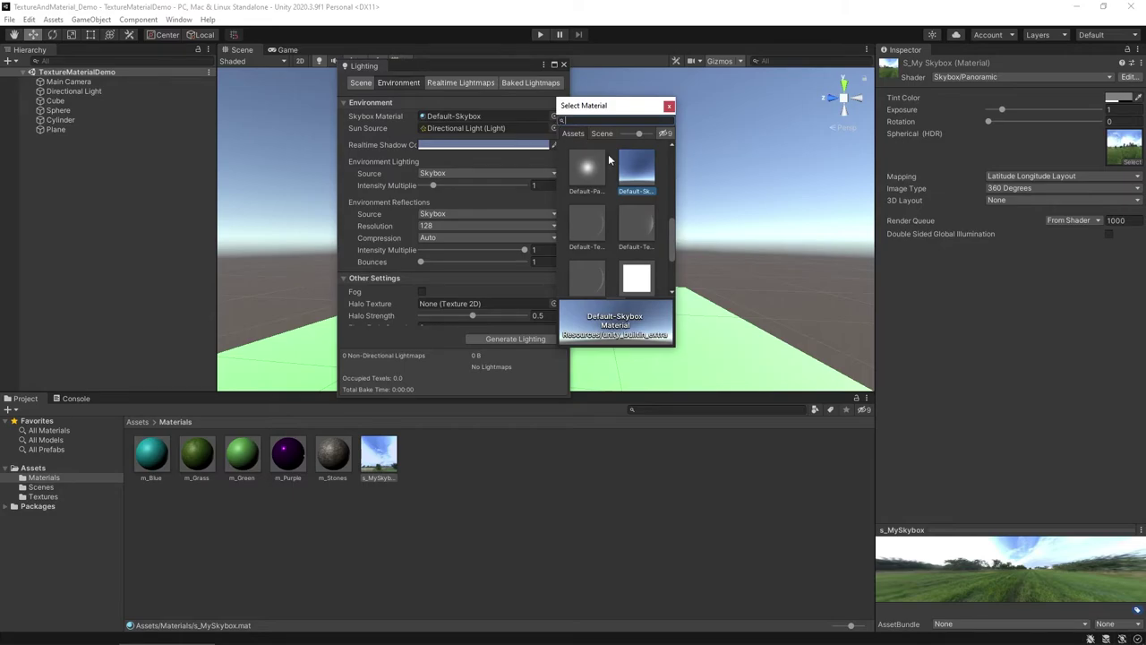
scroll(609, 162, up, 5)
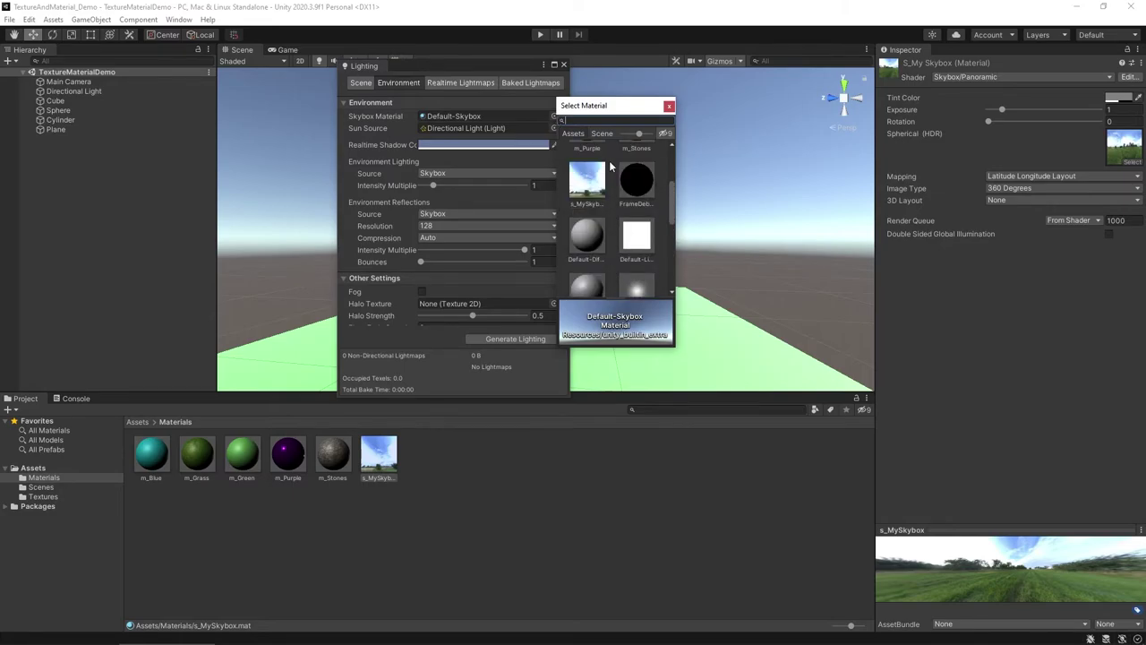
scroll(609, 160, up, 4)
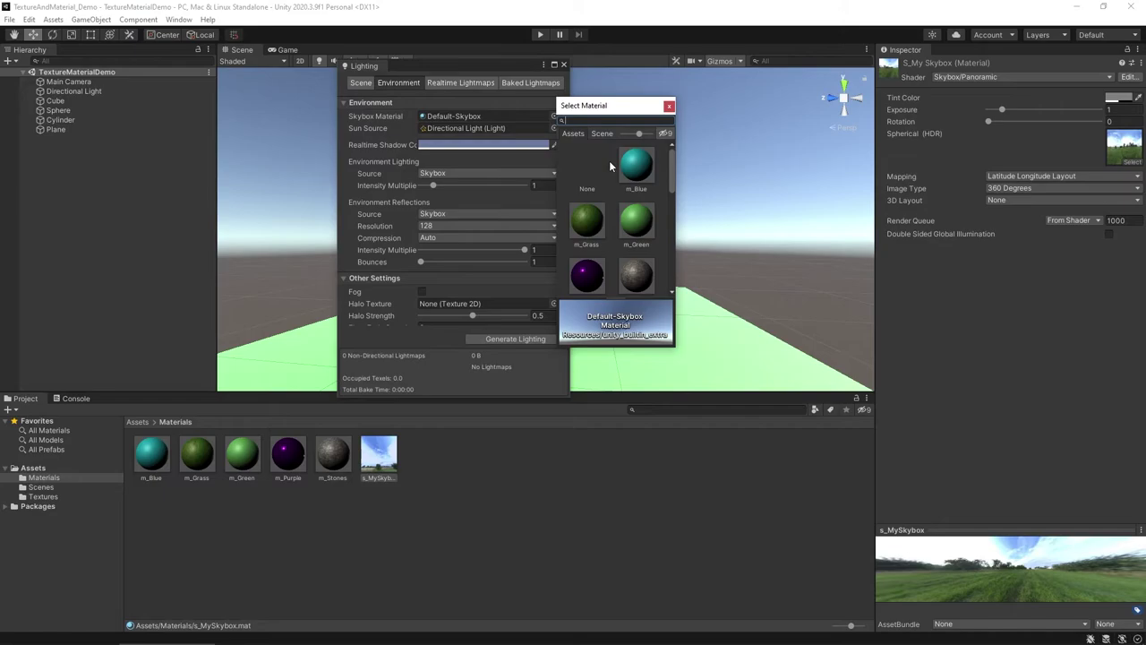
scroll(609, 161, down, 4)
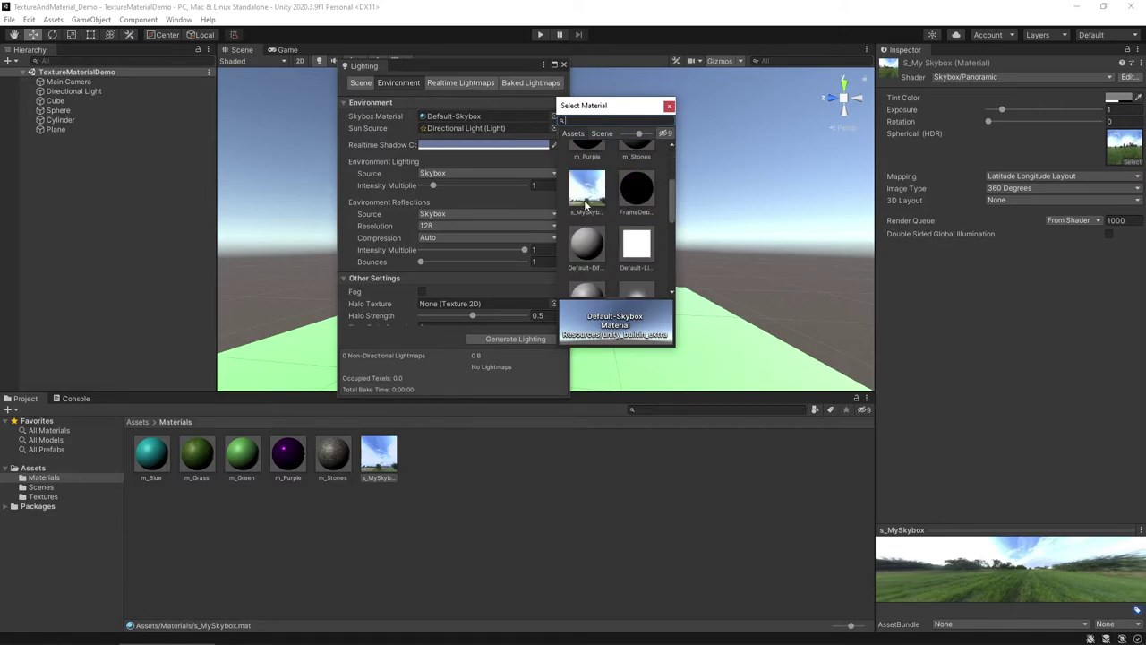
click(586, 205)
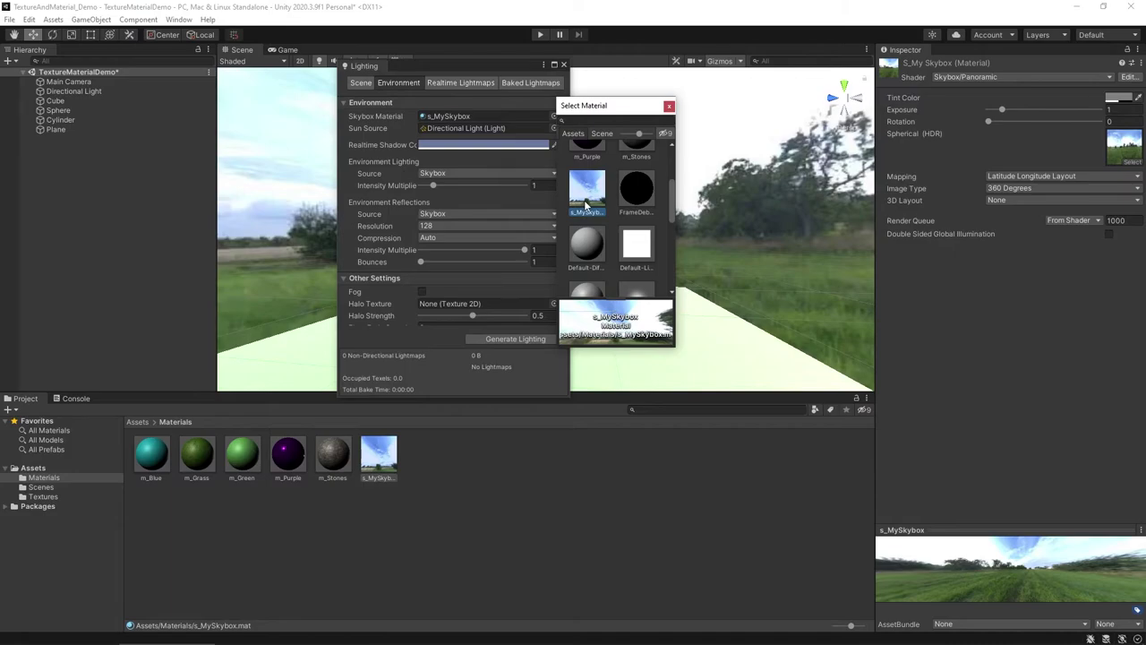
click(668, 107)
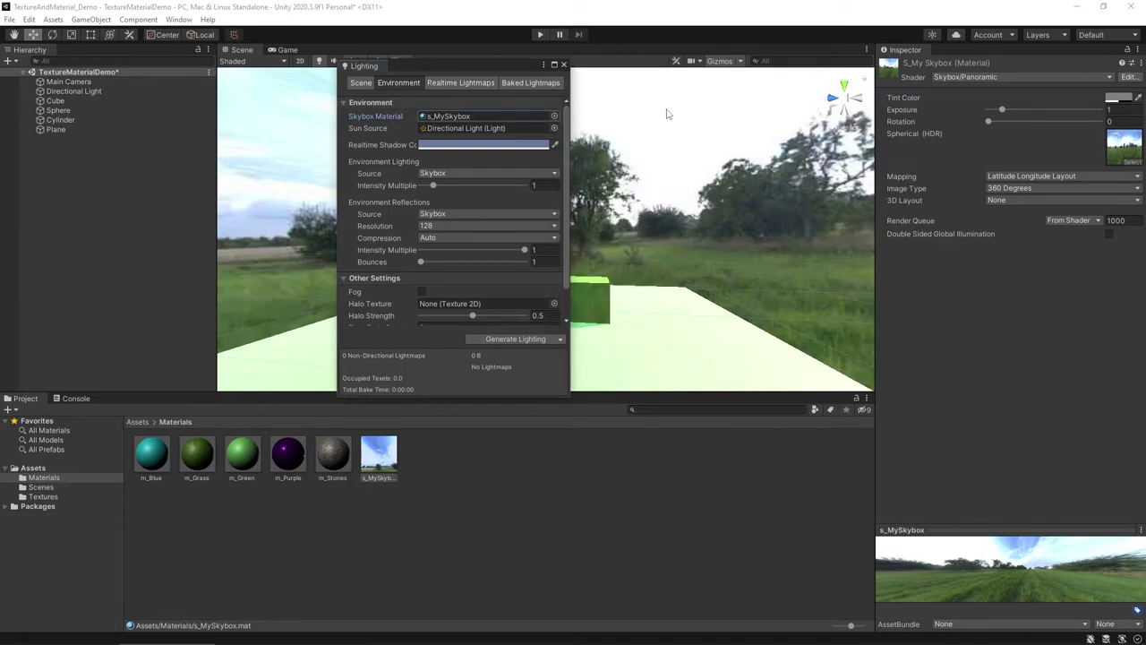
Close Lighting and frame the purple sphere to view the objects under the meadow sky.
click(563, 65)
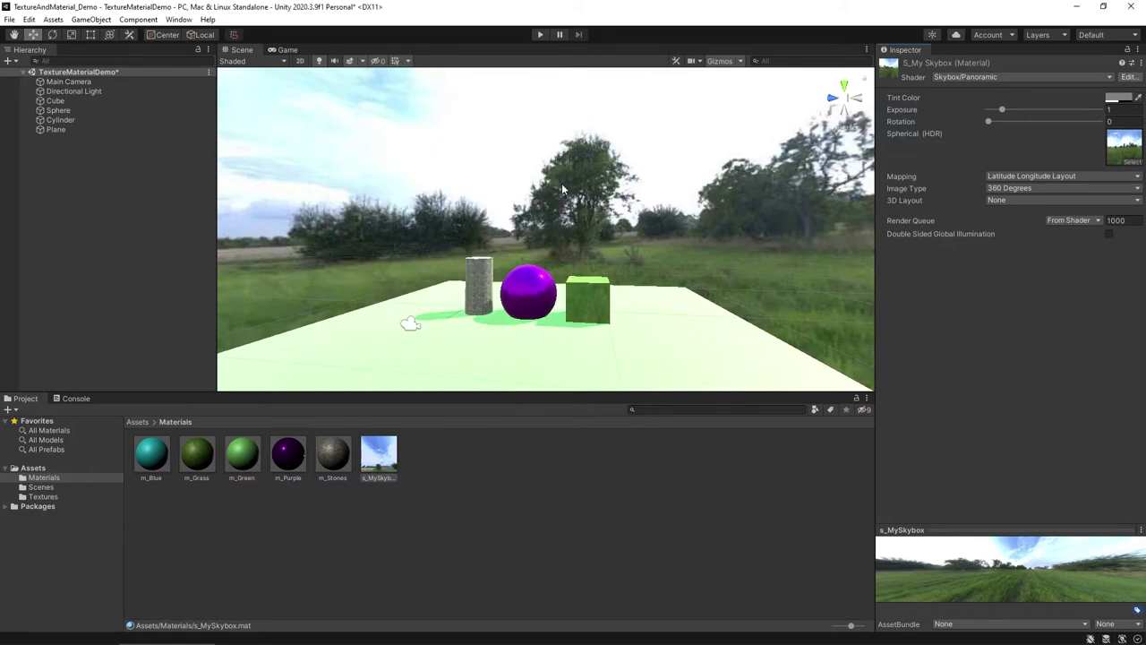
scroll(563, 182, up, 3)
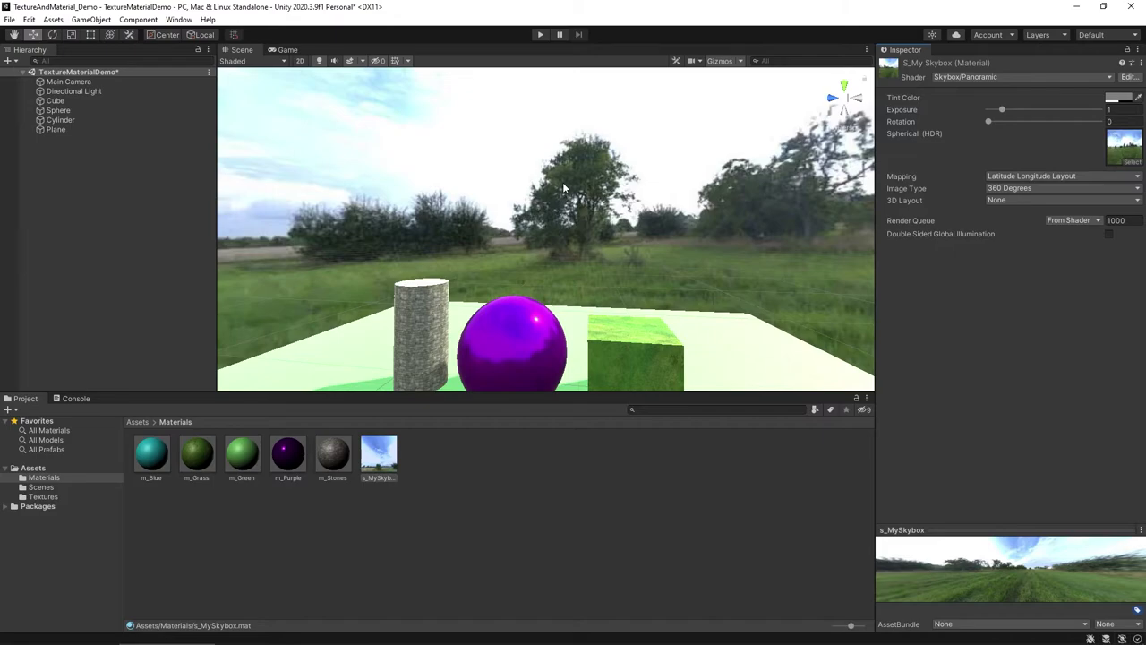
right_drag(563, 182, 541, 259)
key(w)
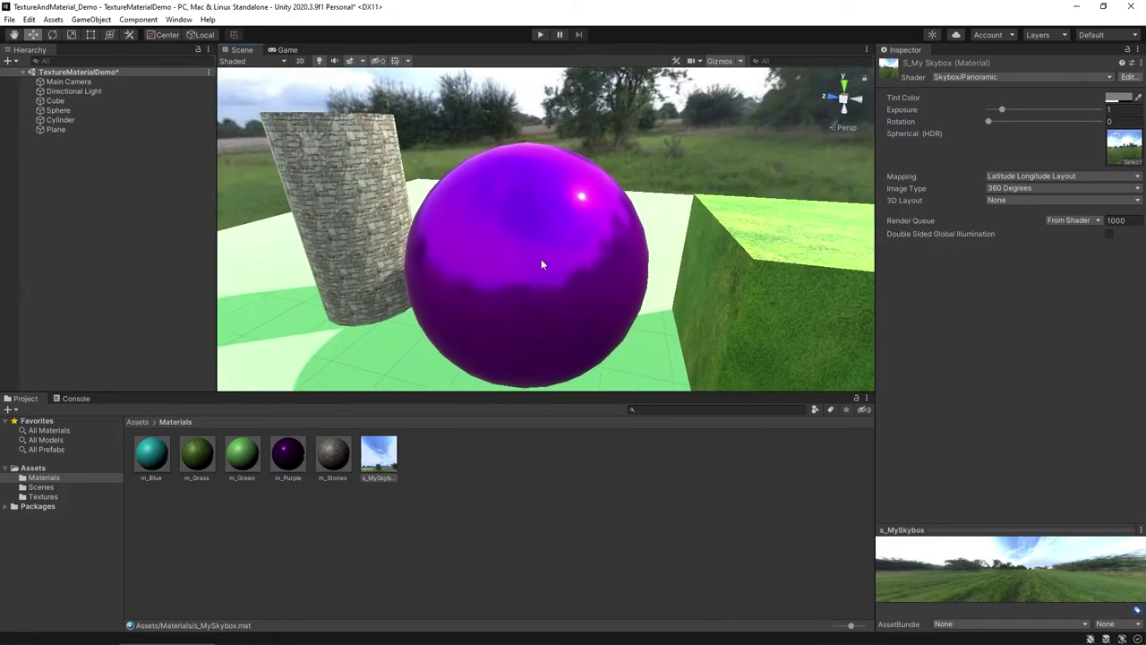
click(541, 259)
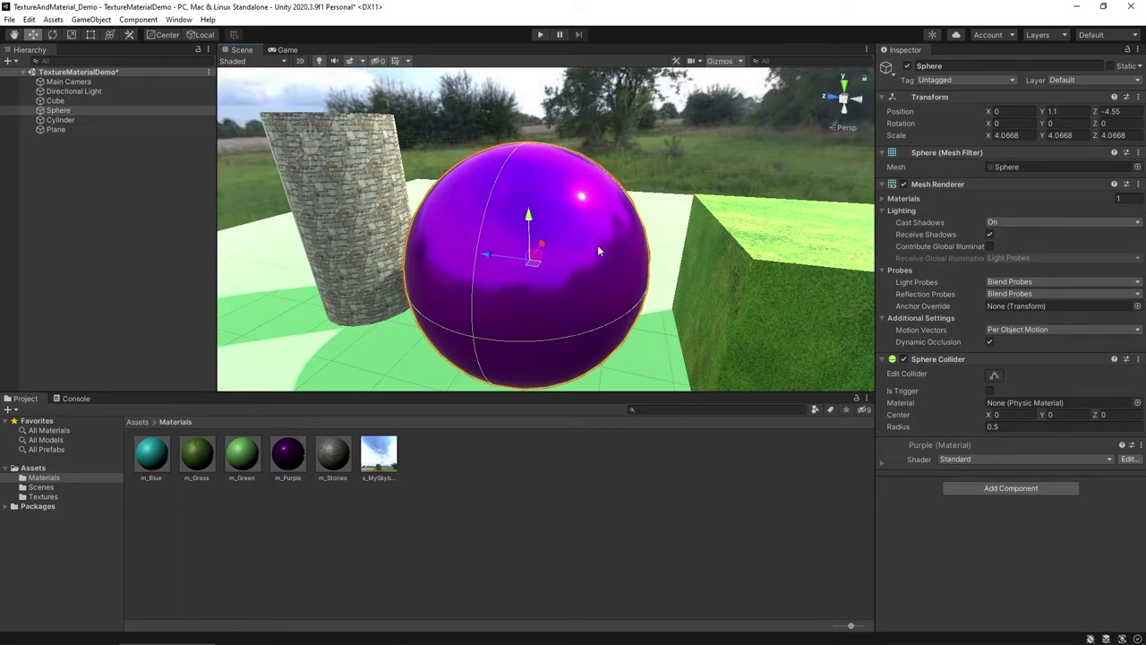
key(f)
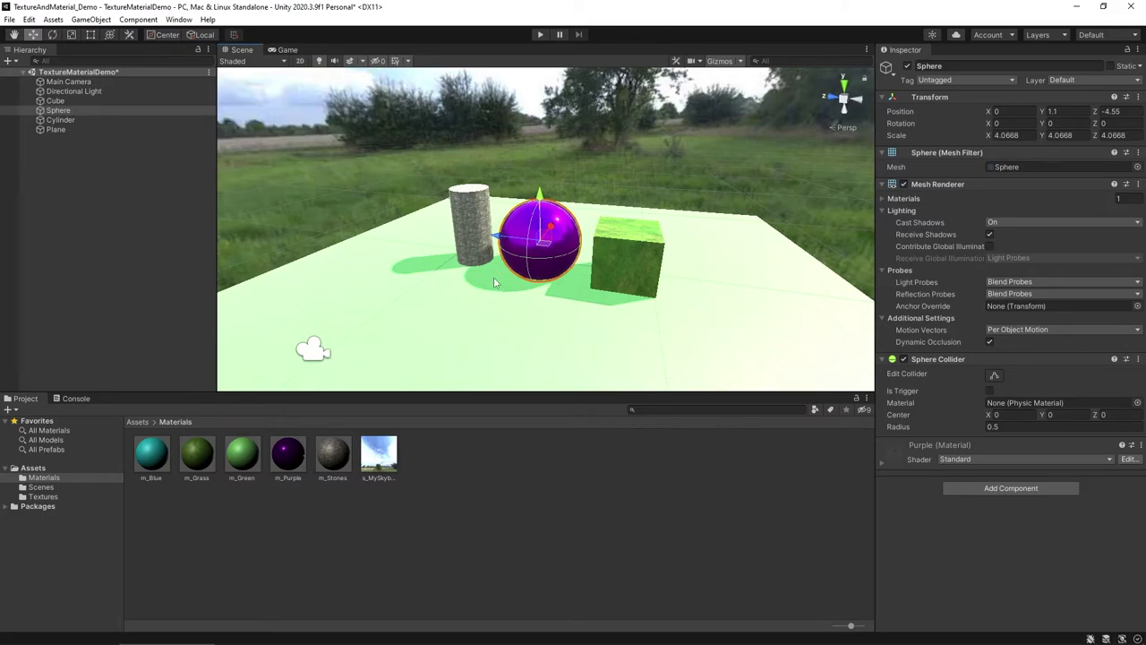
alt+drag(486, 299, 496, 271)
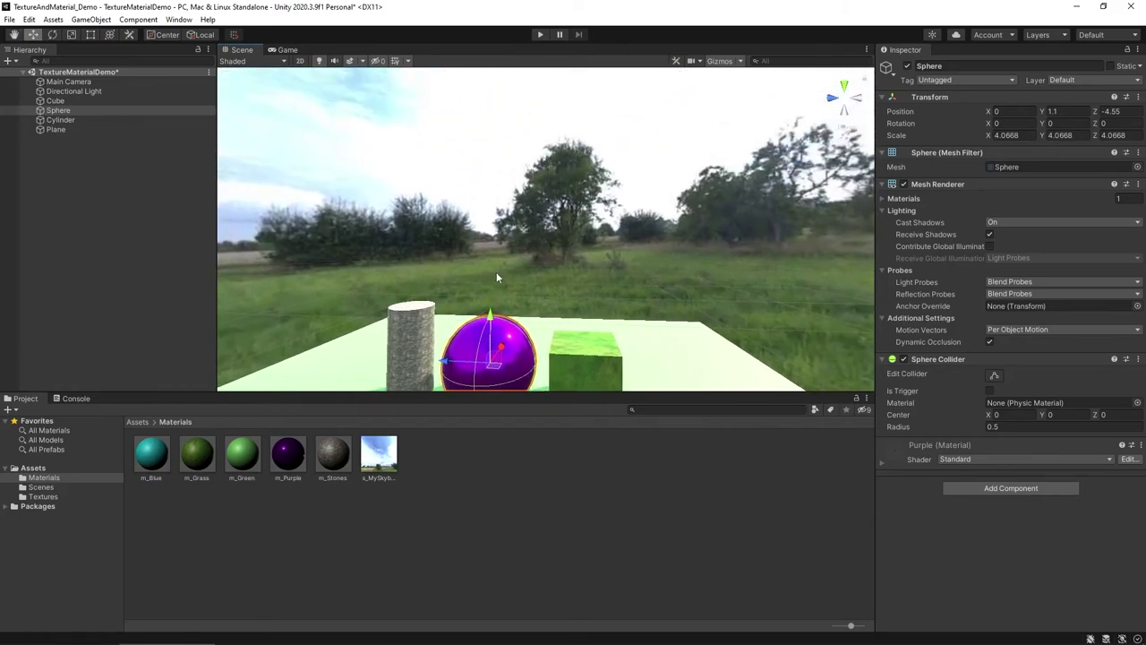
Create another material in Materials named s_MySkyboxCreatedTexture.
right_click(426, 464)
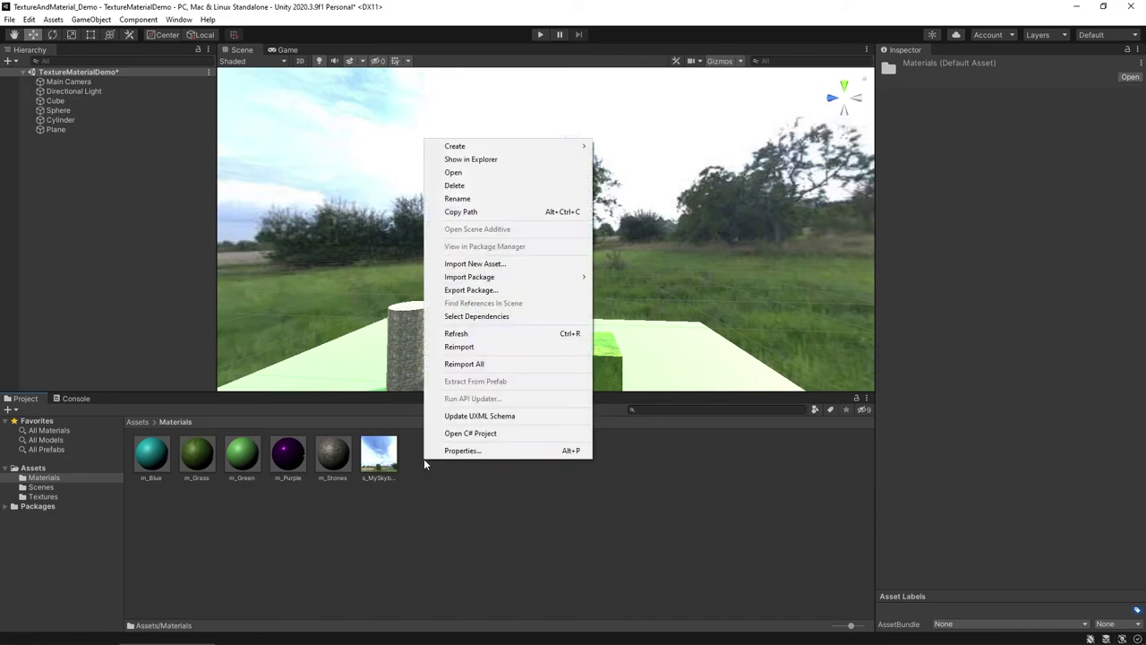
mouse_move(512, 149)
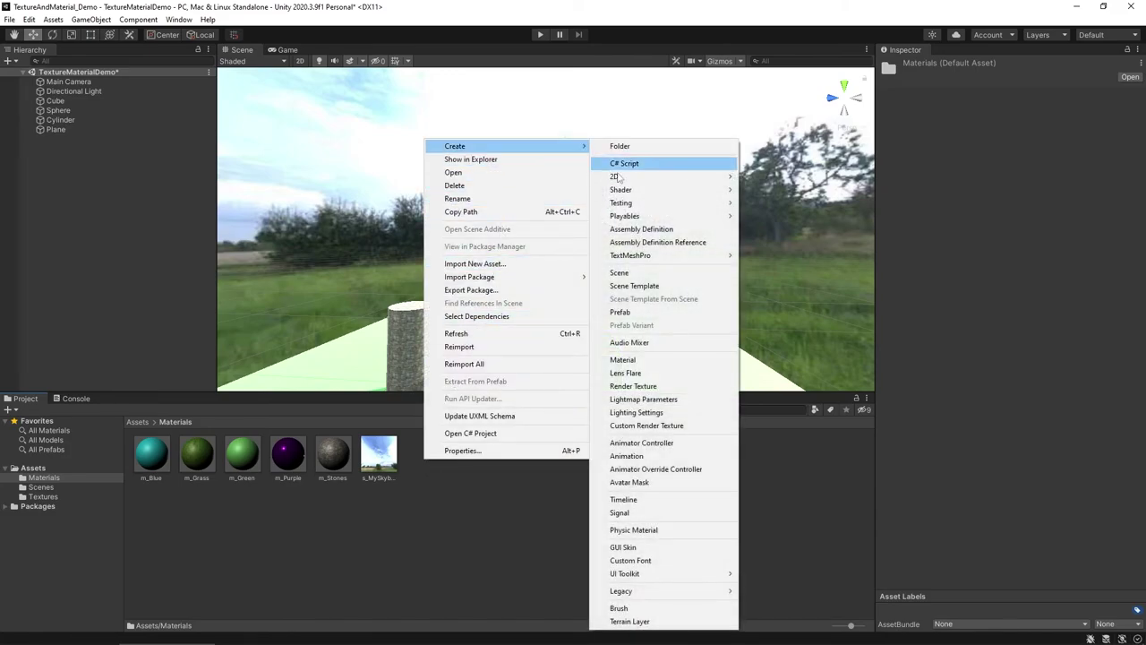
click(670, 360)
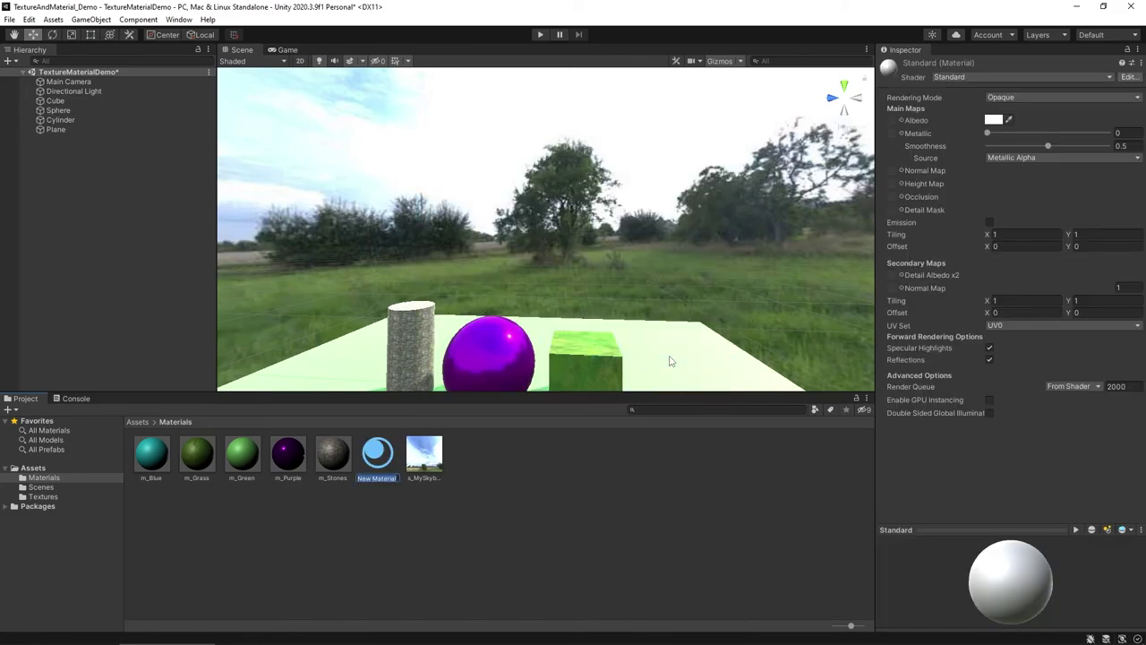
text(m)
text(_M)
text(ySkybox)
text(CreatedText)
text(ure)
key(Return)
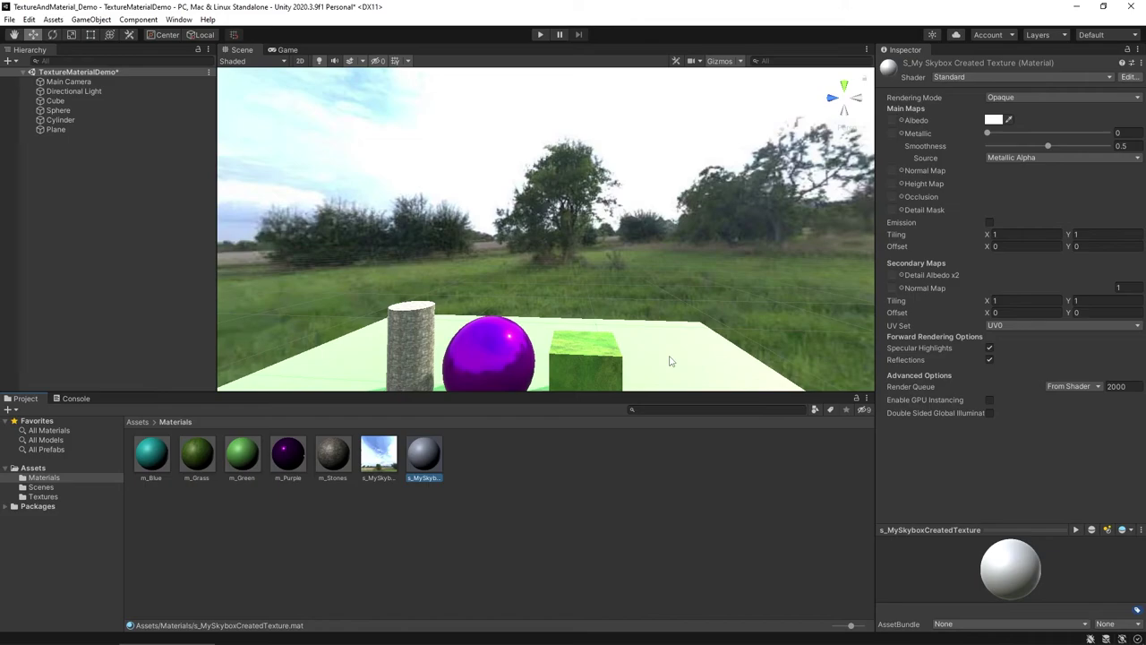
Switch s_MySkyboxCreatedTexture to the Skybox/Panoramic shader.
click(996, 75)
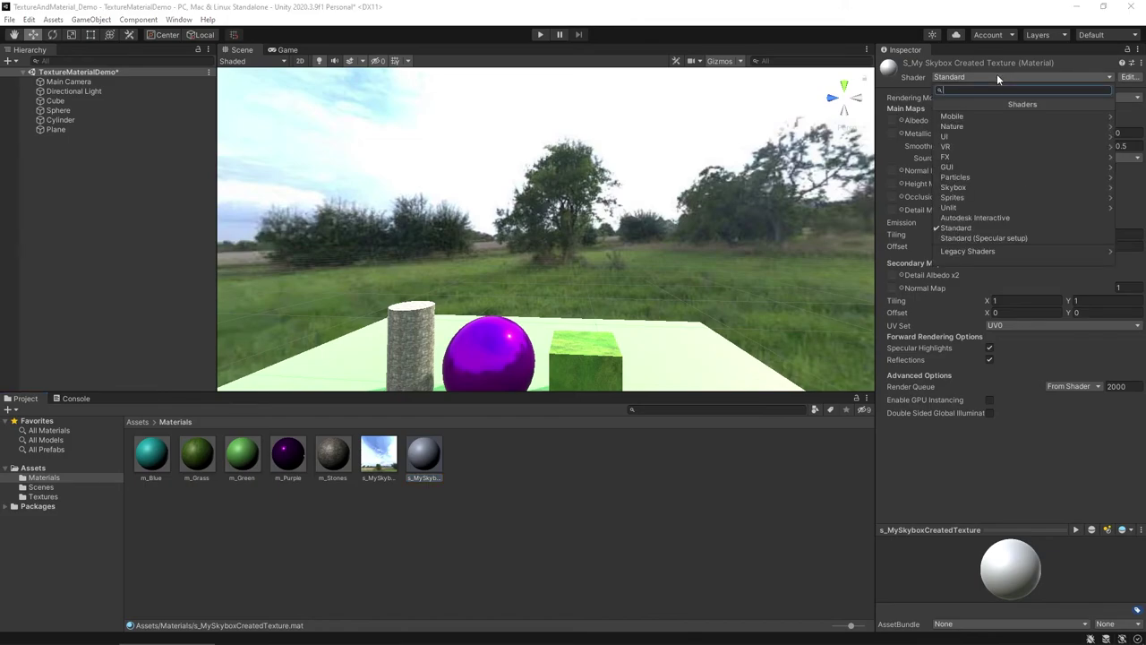
click(971, 189)
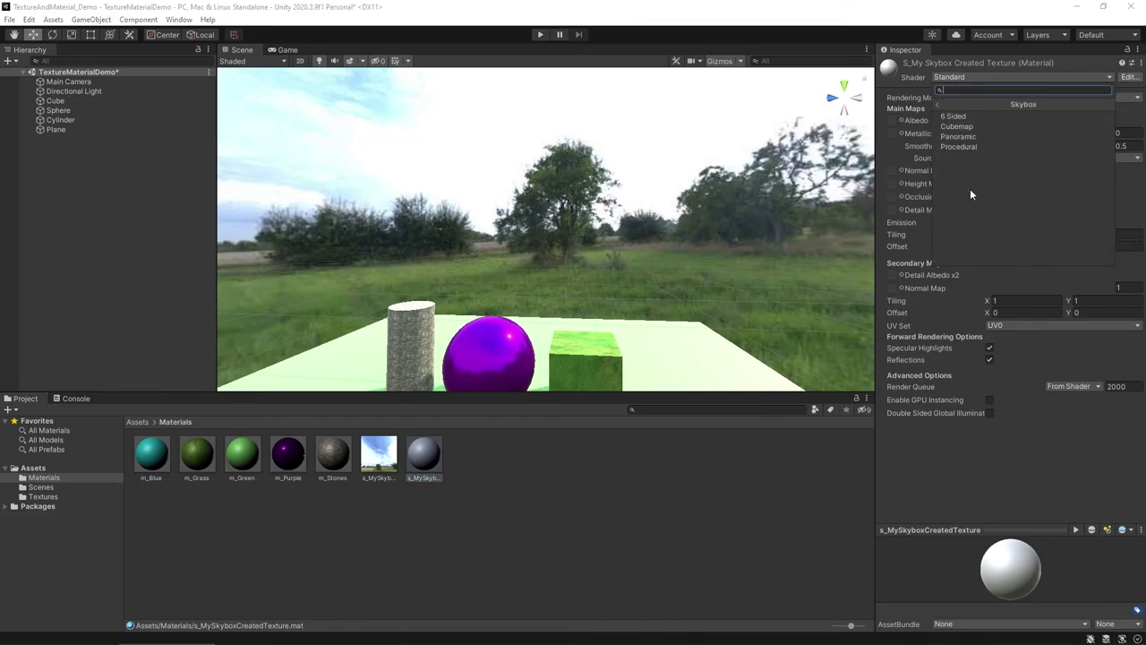
click(978, 136)
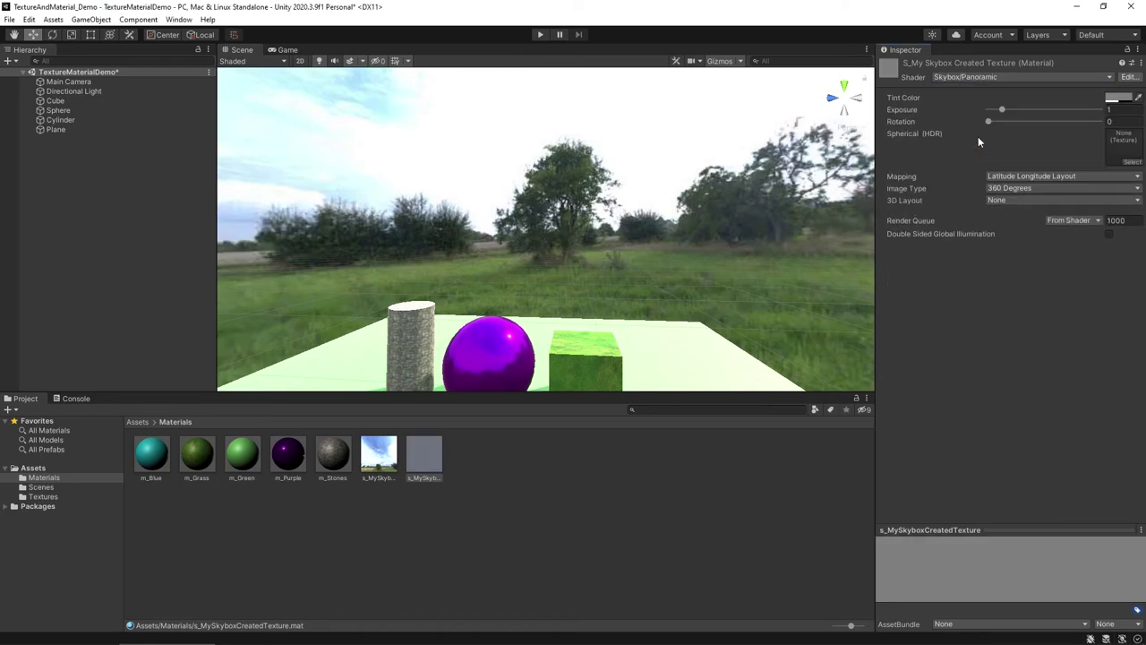
Use the sky texture as its Spherical (HDR) image.
click(1130, 165)
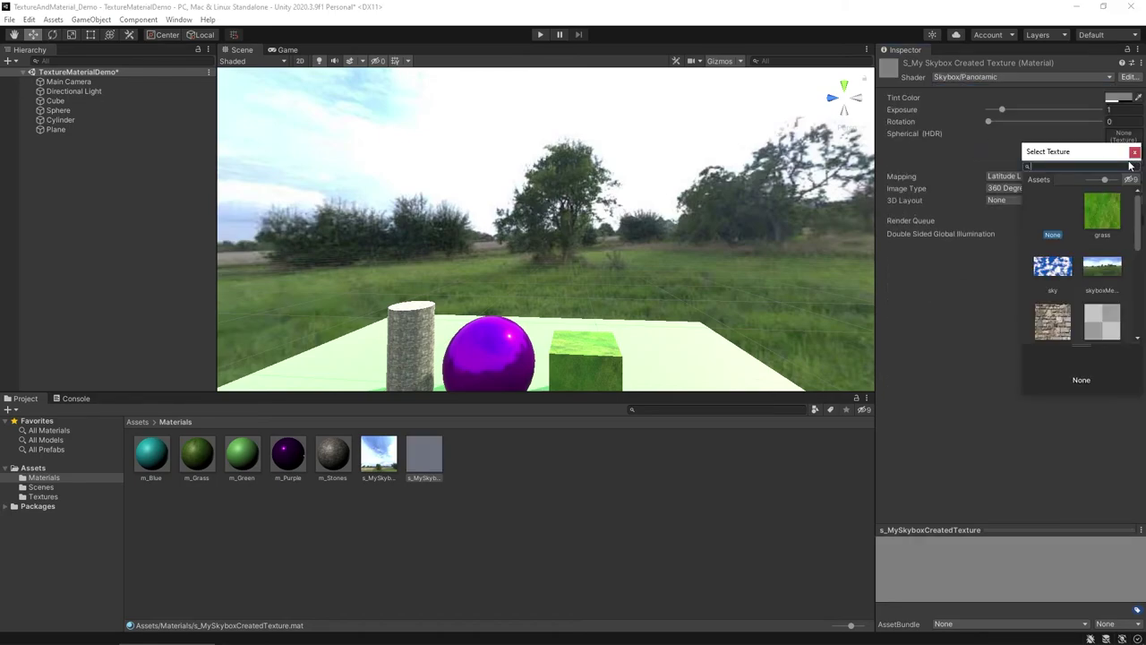
click(1053, 266)
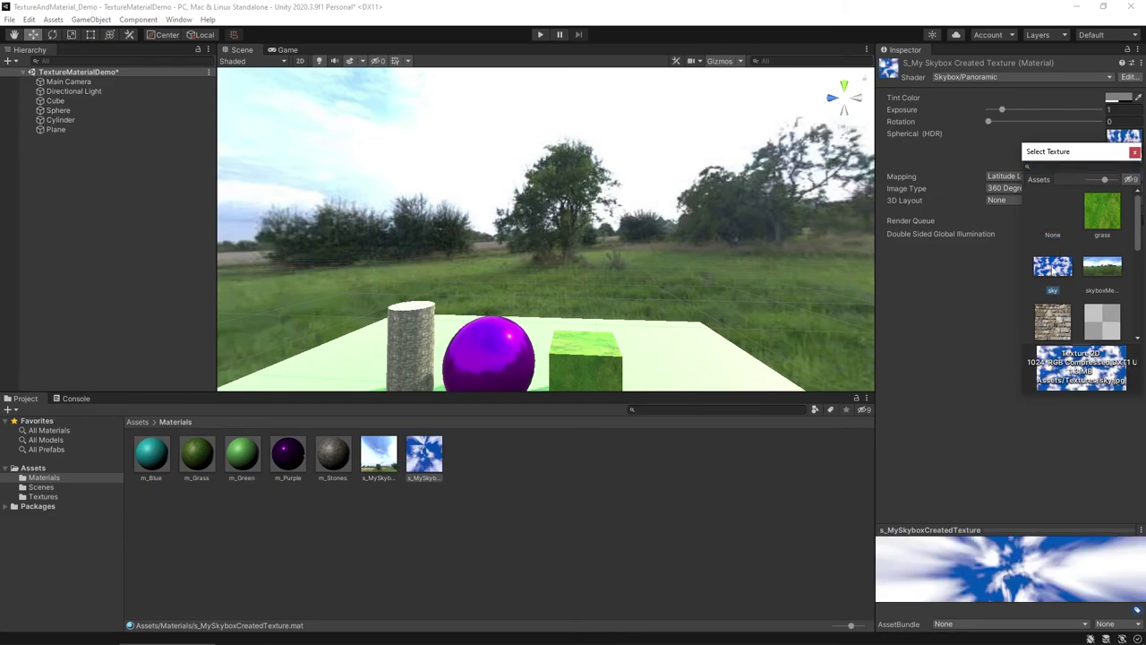
click(1135, 153)
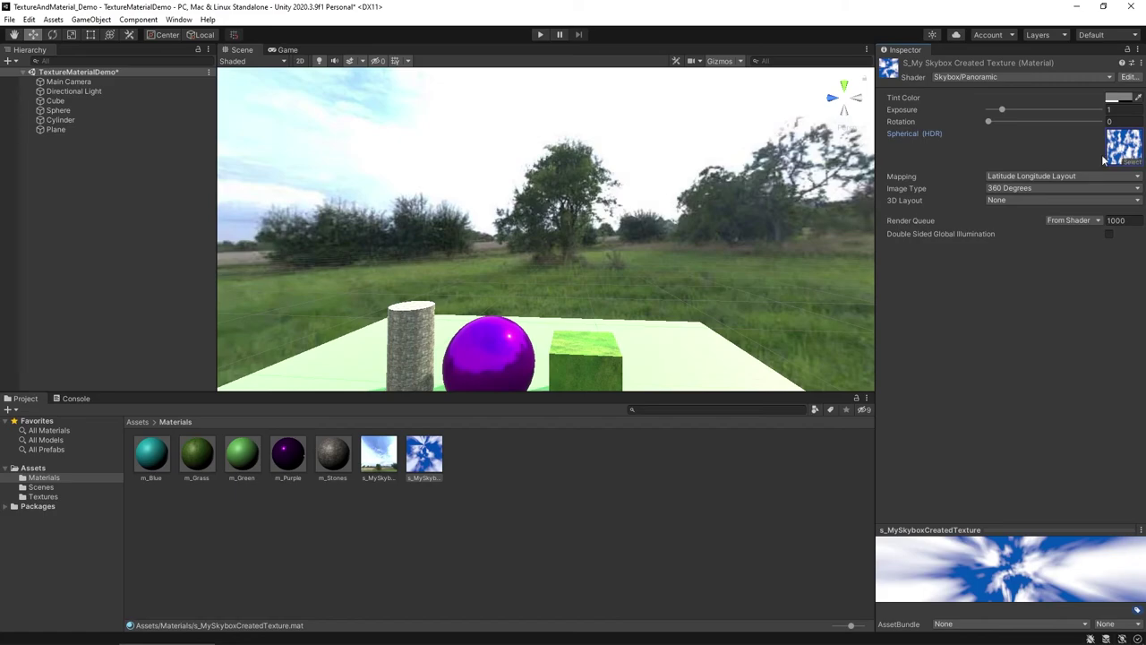
Reopen Window > Rendering > Lighting at its Environment settings.
click(179, 19)
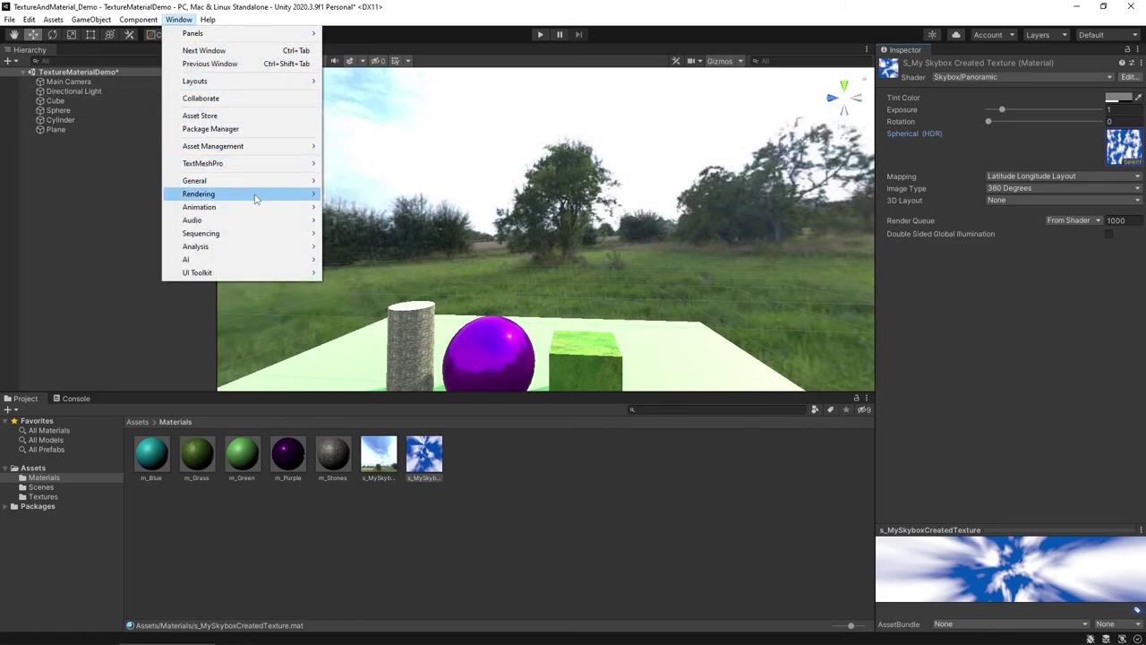
mouse_move(255, 197)
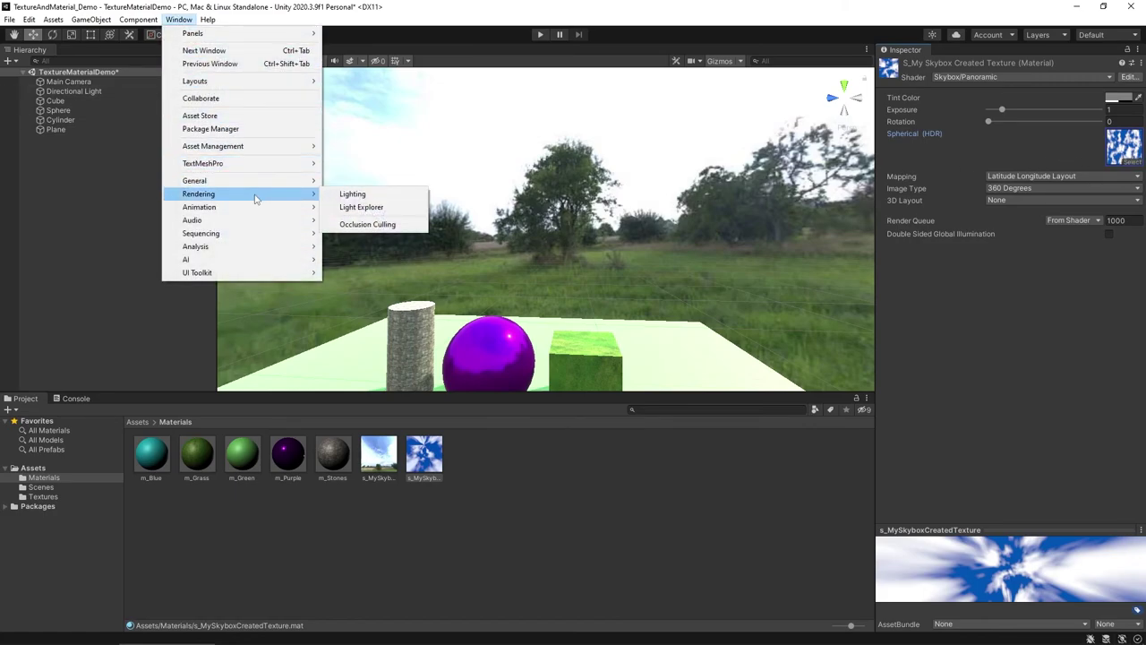
click(349, 195)
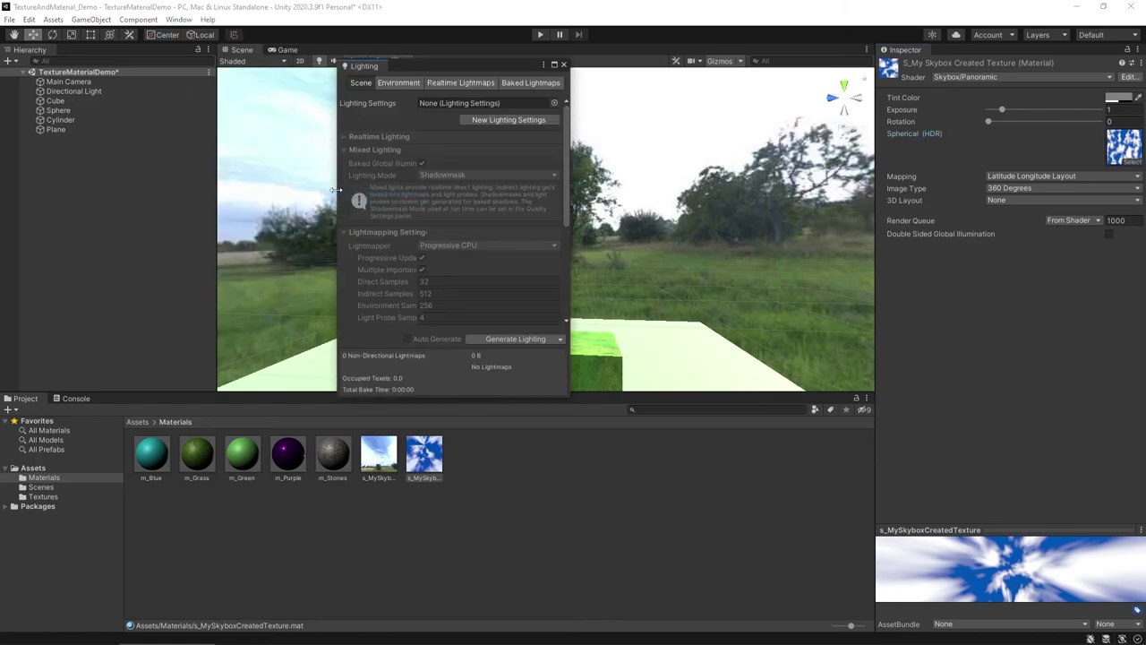
click(394, 84)
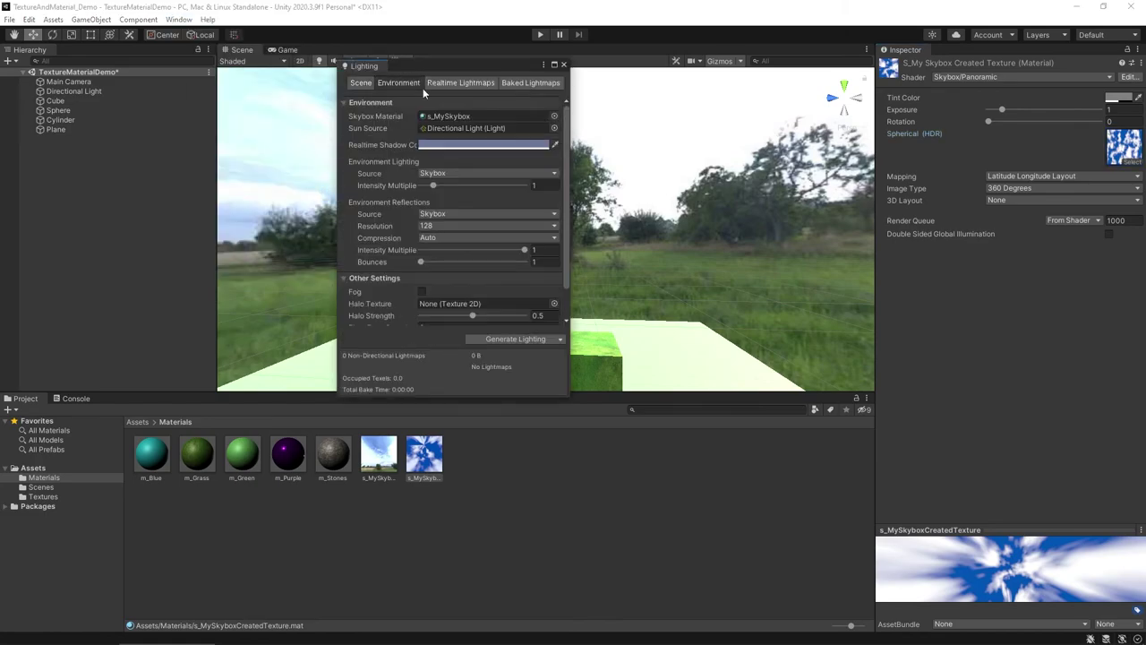
Set Skybox Material to s_MySkyboxCreatedTexture, close Lighting, and look up at the sky.
click(555, 119)
click(633, 168)
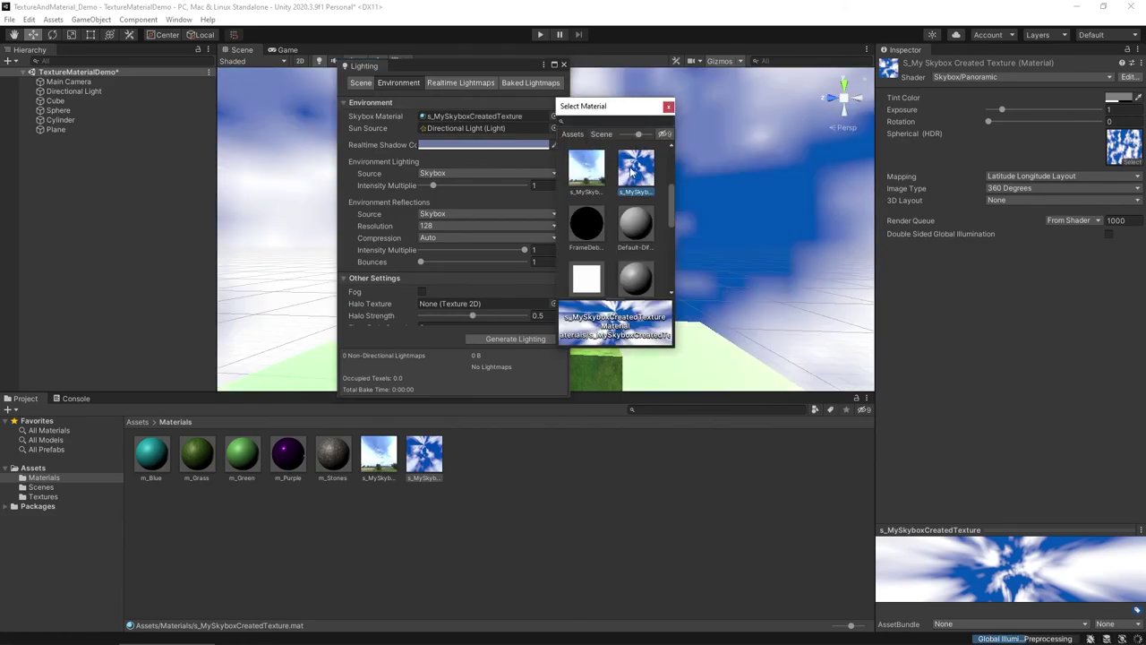
click(668, 106)
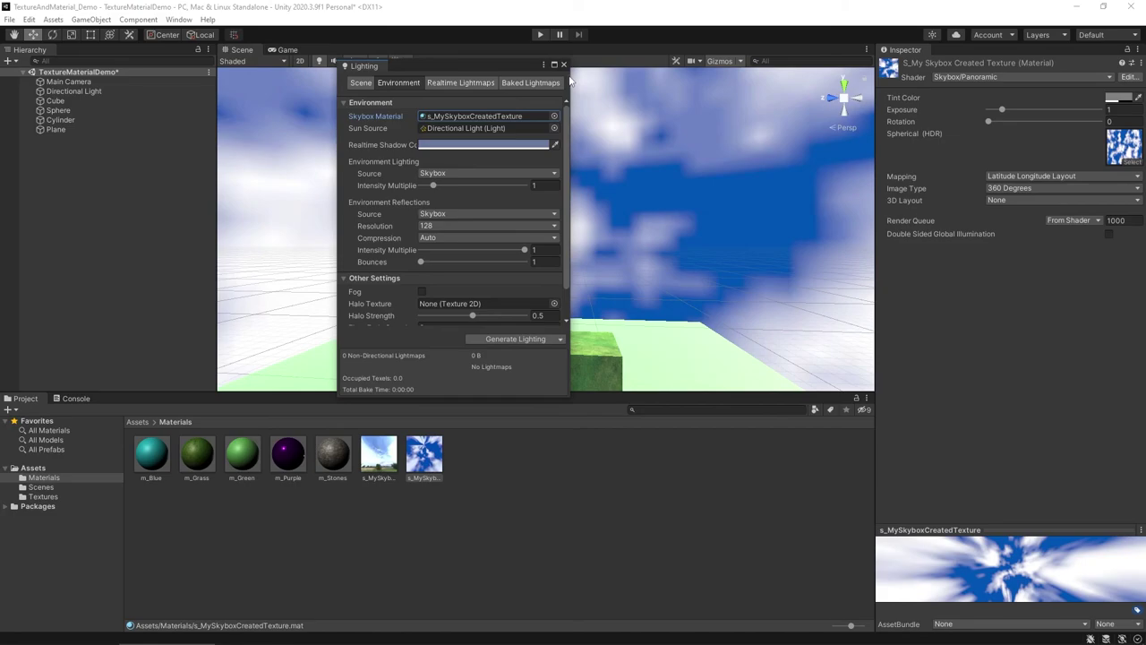
click(564, 64)
drag(500, 172, 559, 161)
right_drag(525, 170, 579, 212)
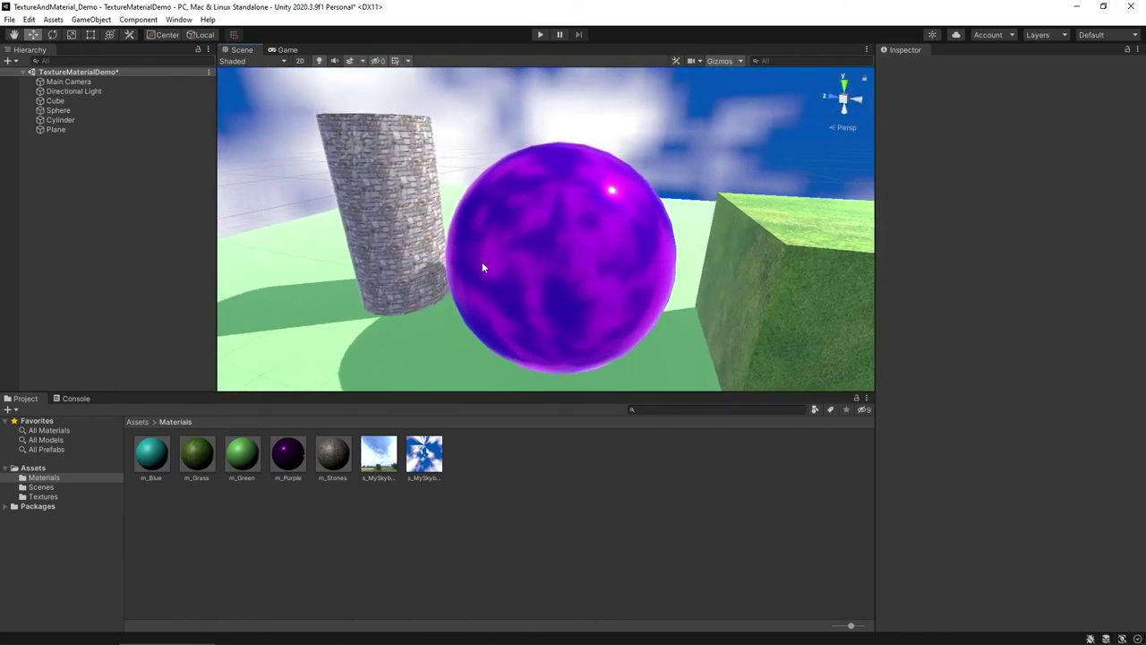